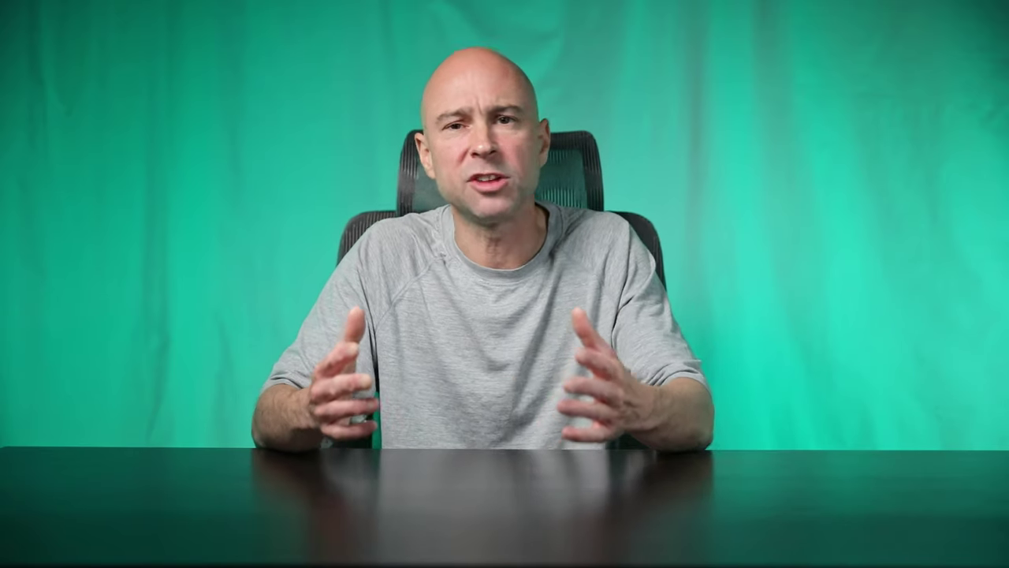
{"action": "left_click_drag", "start_coordinate": [344, 37], "coordinate": [415, 48]}
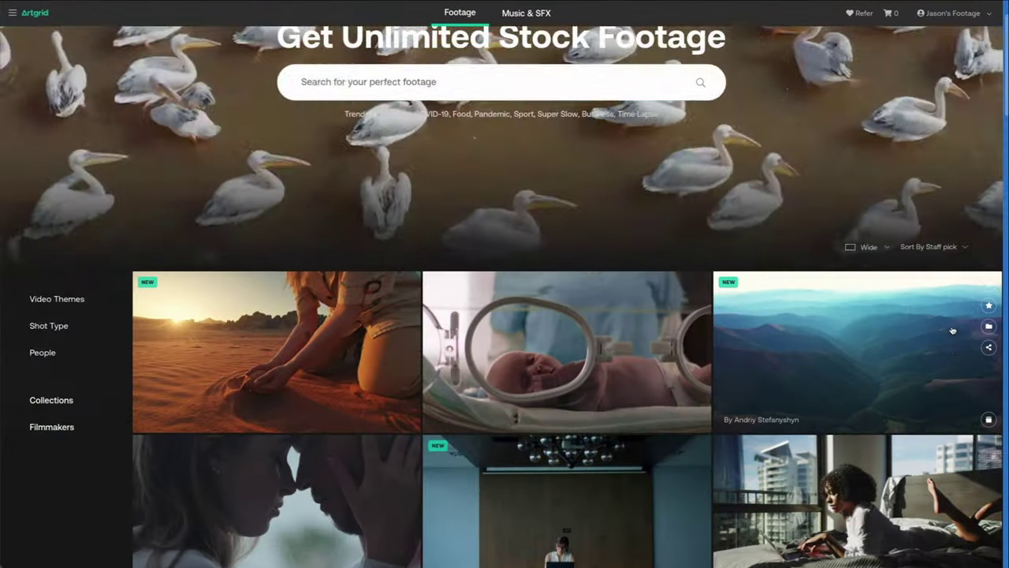
- Browse the Artgrid stock footage library, including the New York City Aerials collection
{"action": "scroll", "coordinate": [953, 330], "scroll_direction": "down", "scroll_amount": 3}
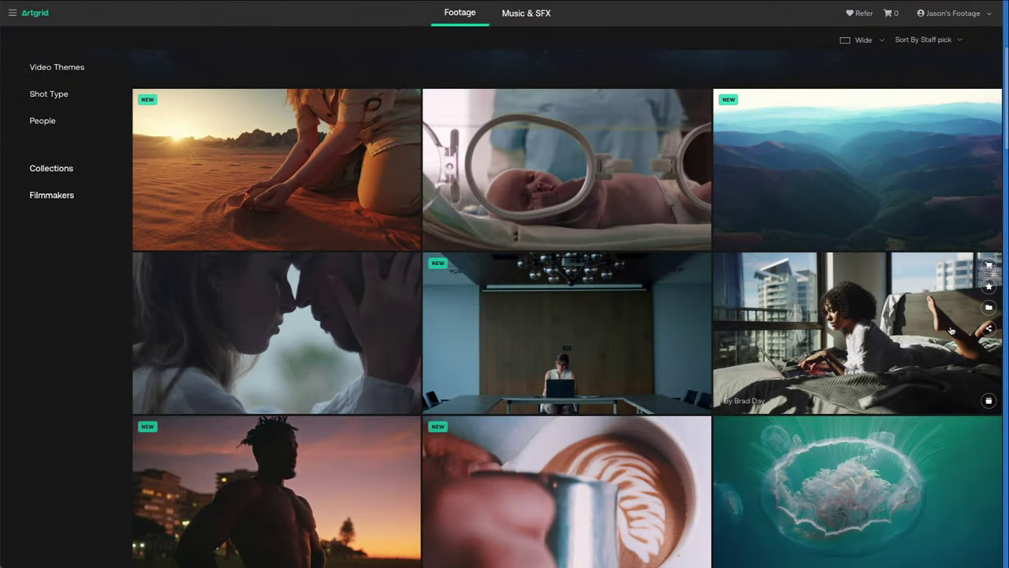
{"action": "scroll", "coordinate": [952, 330], "scroll_direction": "down", "scroll_amount": 3}
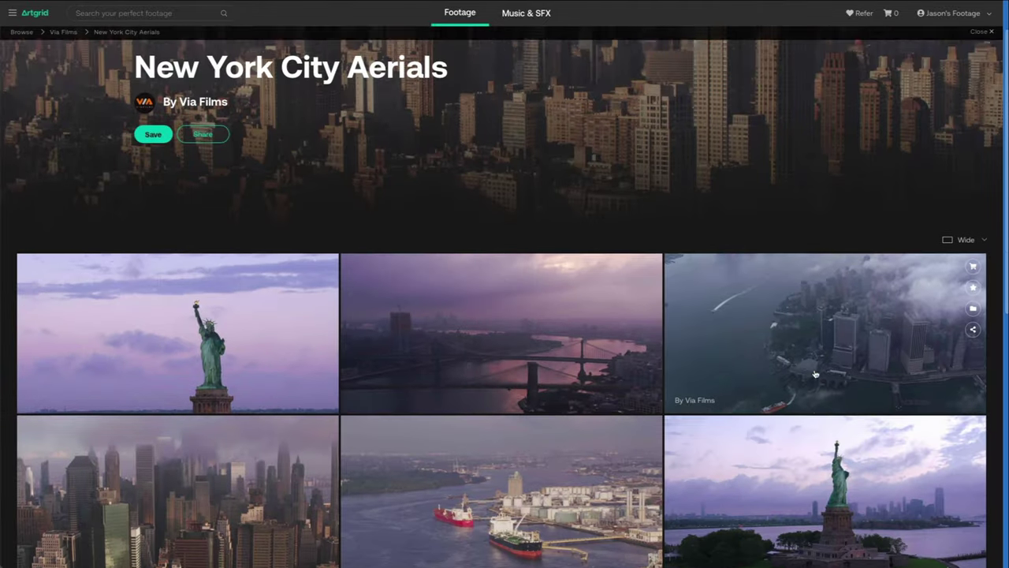
{"action": "scroll", "coordinate": [815, 373], "scroll_direction": "down", "scroll_amount": 3}
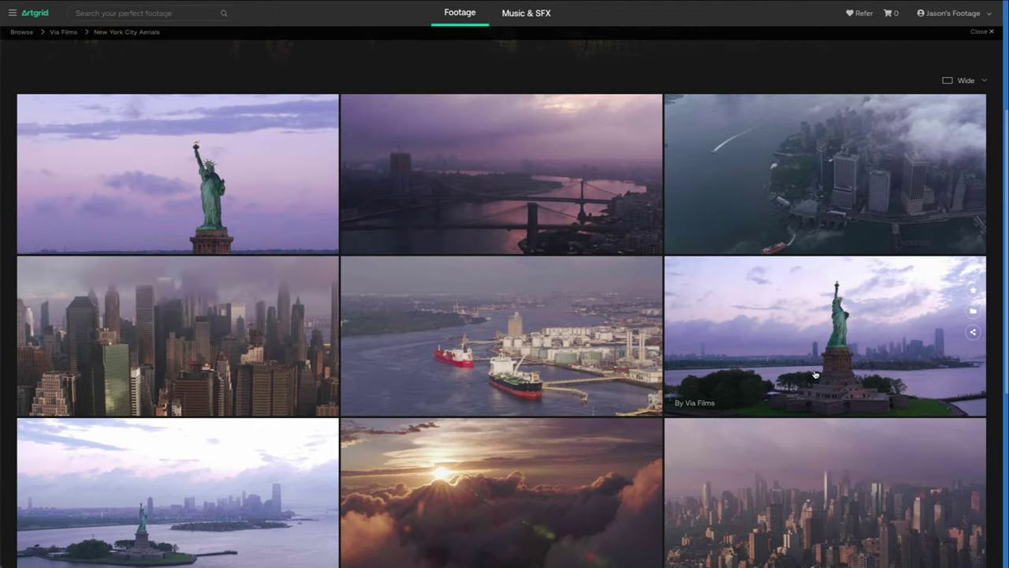
{"action": "scroll", "coordinate": [815, 373], "scroll_direction": "down", "scroll_amount": 3}
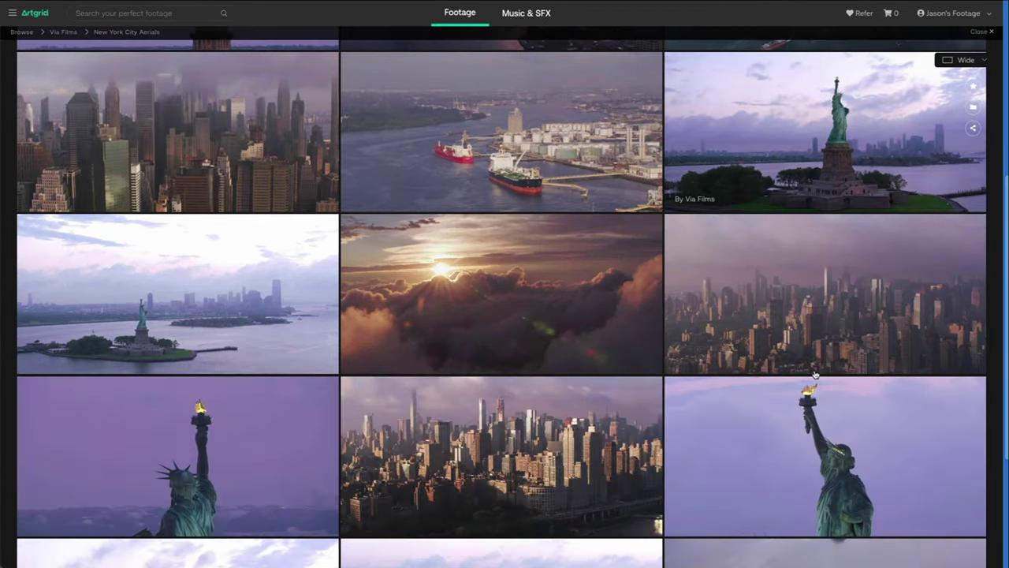
{"action": "scroll", "coordinate": [815, 375], "scroll_direction": "down", "scroll_amount": 2}
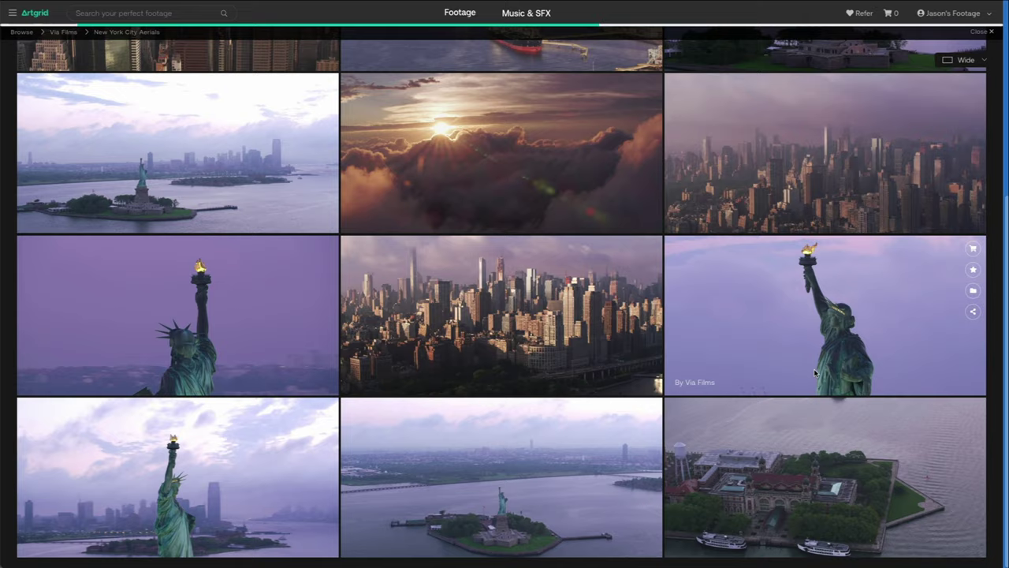
{"action": "scroll", "coordinate": [814, 368], "scroll_direction": "up", "scroll_amount": 3}
{"action": "scroll", "coordinate": [813, 368], "scroll_direction": "down", "scroll_amount": 2}
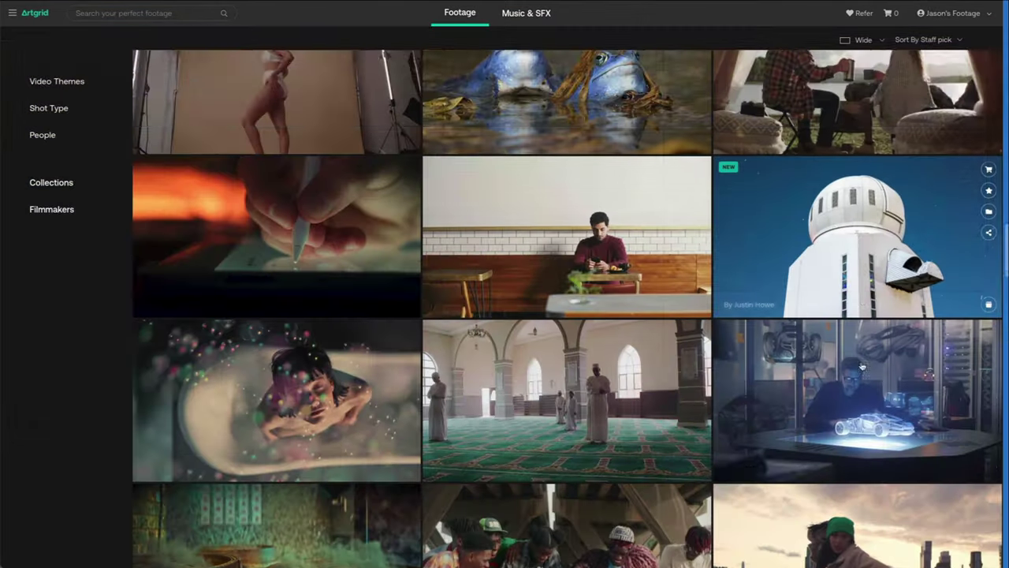
{"action": "scroll", "coordinate": [862, 366], "scroll_direction": "down", "scroll_amount": 2}
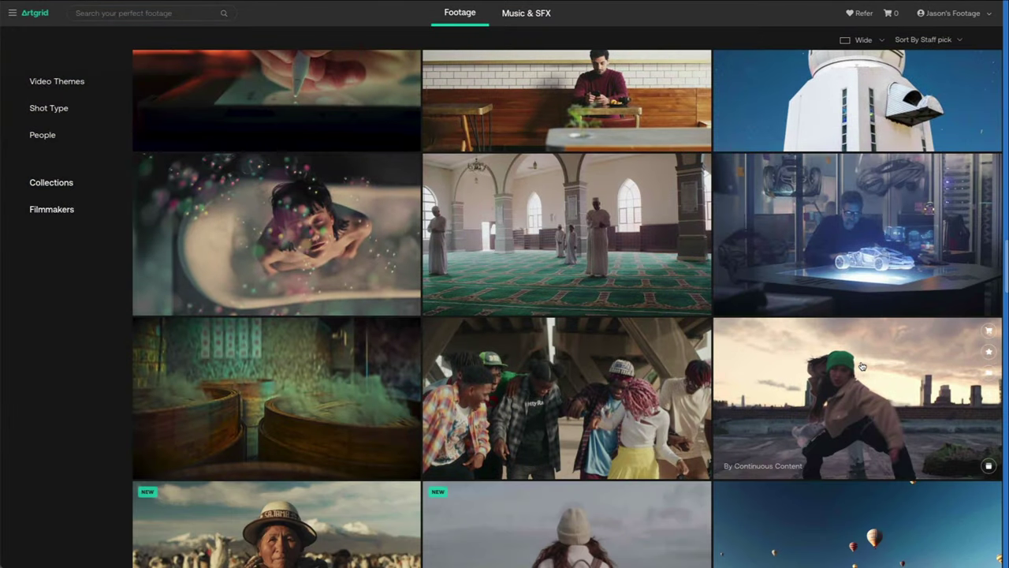
{"action": "scroll", "coordinate": [862, 366], "scroll_direction": "down", "scroll_amount": 3}
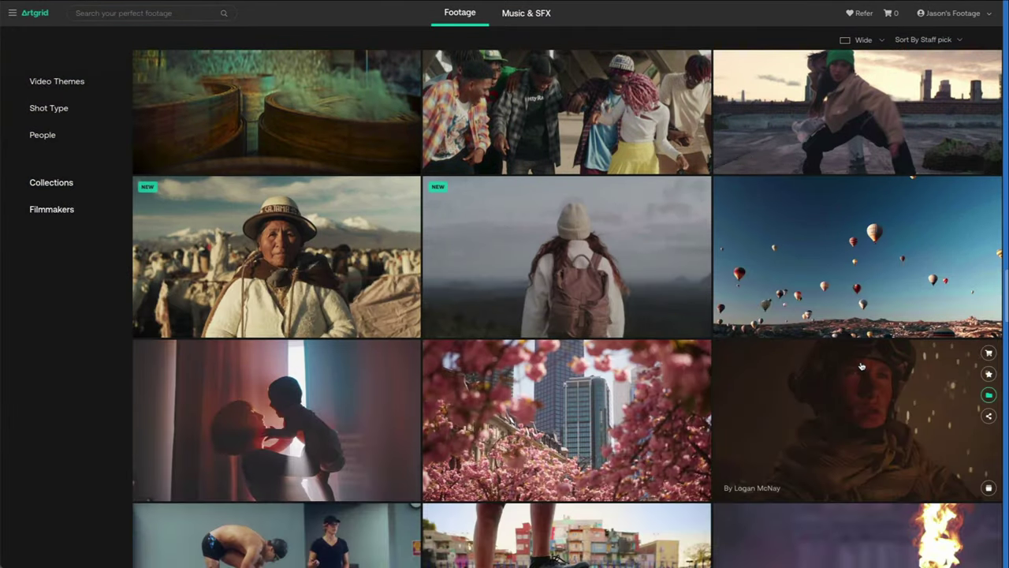
{"action": "scroll", "coordinate": [862, 366], "scroll_direction": "down", "scroll_amount": 3}
{"action": "scroll", "coordinate": [861, 367], "scroll_direction": "down", "scroll_amount": 4}
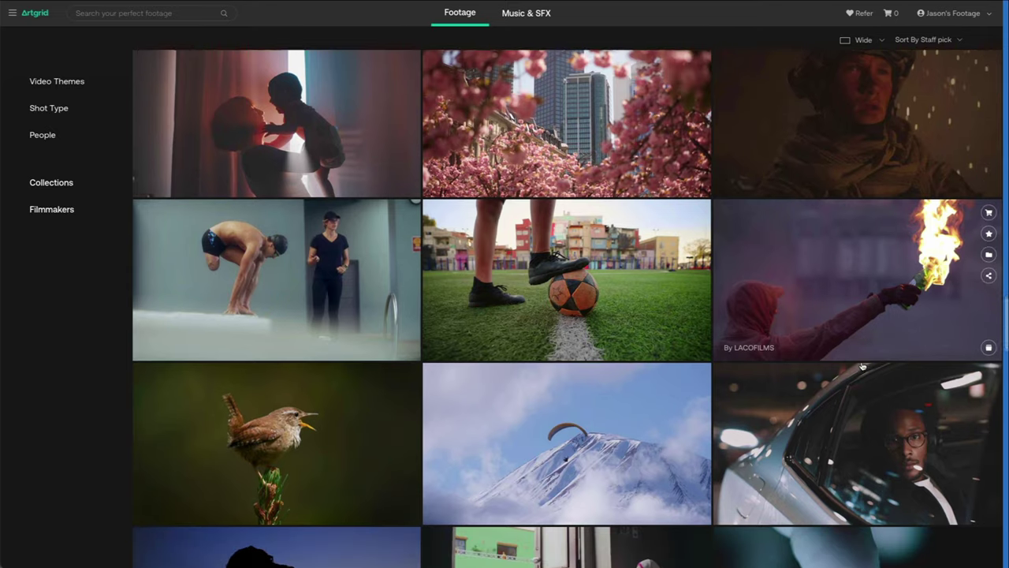
{"action": "scroll", "coordinate": [862, 364], "scroll_direction": "down", "scroll_amount": 2}
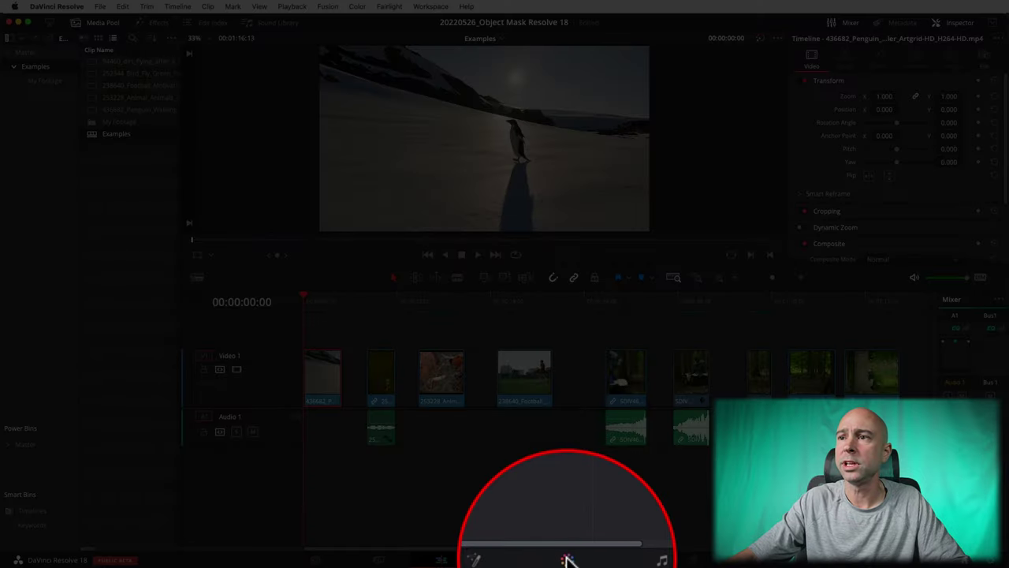
- Switch to DaVinci Resolve's Color page, restore its default UI layout and shrink the Keyframes panel
{"action": "left_click", "coordinate": [572, 558]}
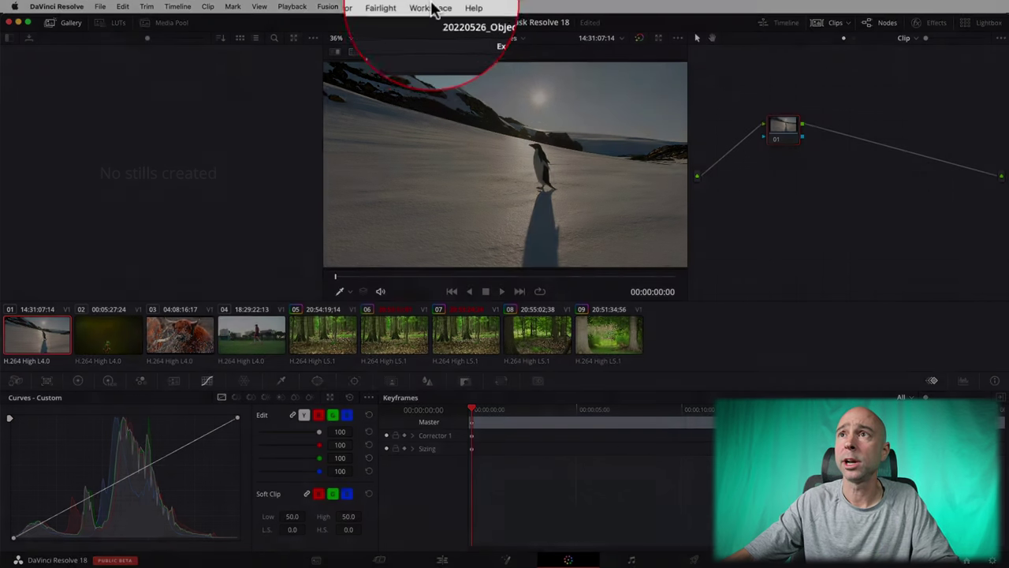
{"action": "left_click", "coordinate": [430, 7]}
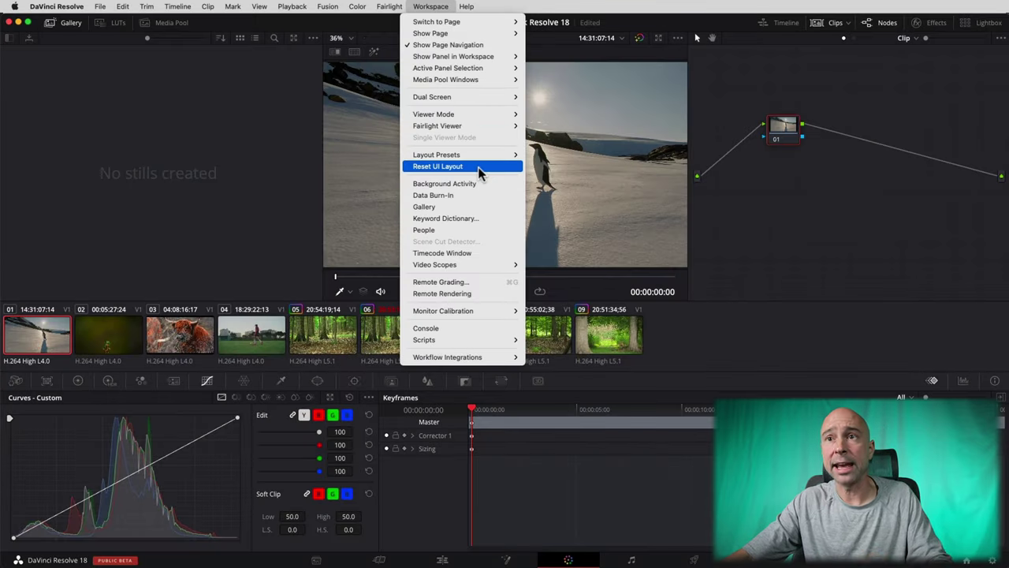
{"action": "left_click", "coordinate": [479, 168]}
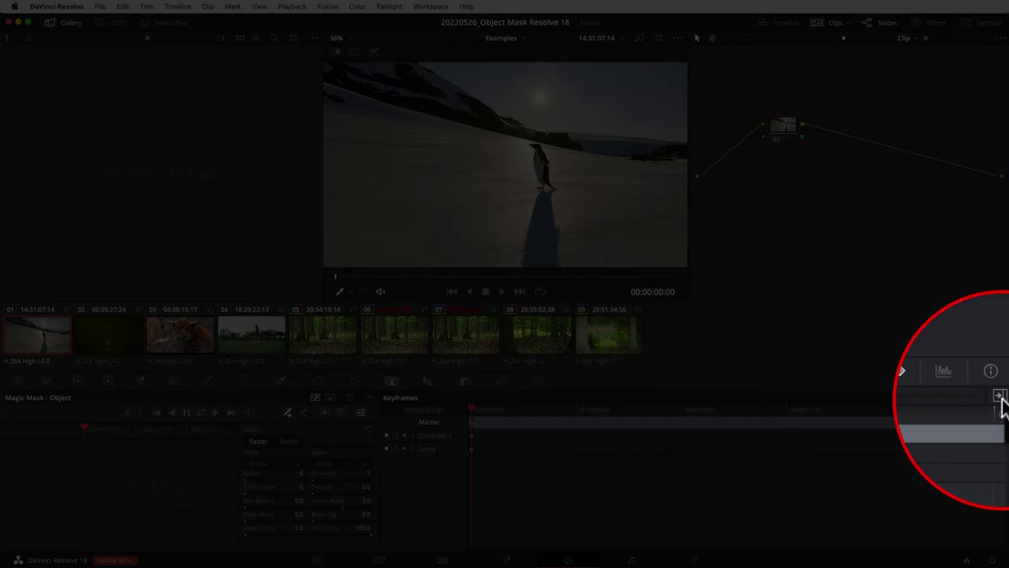
{"action": "left_click", "coordinate": [1000, 398]}
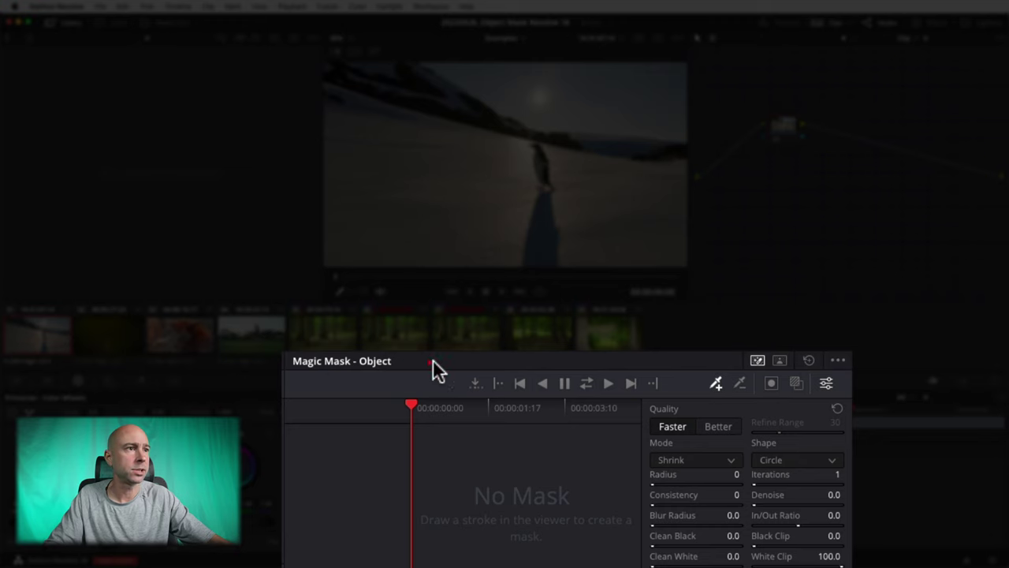
- Compare the Magic Mask's Person and Object modes and examine its stroke-clearing and tracking options, ending in Object mode
{"action": "left_click", "coordinate": [775, 361]}
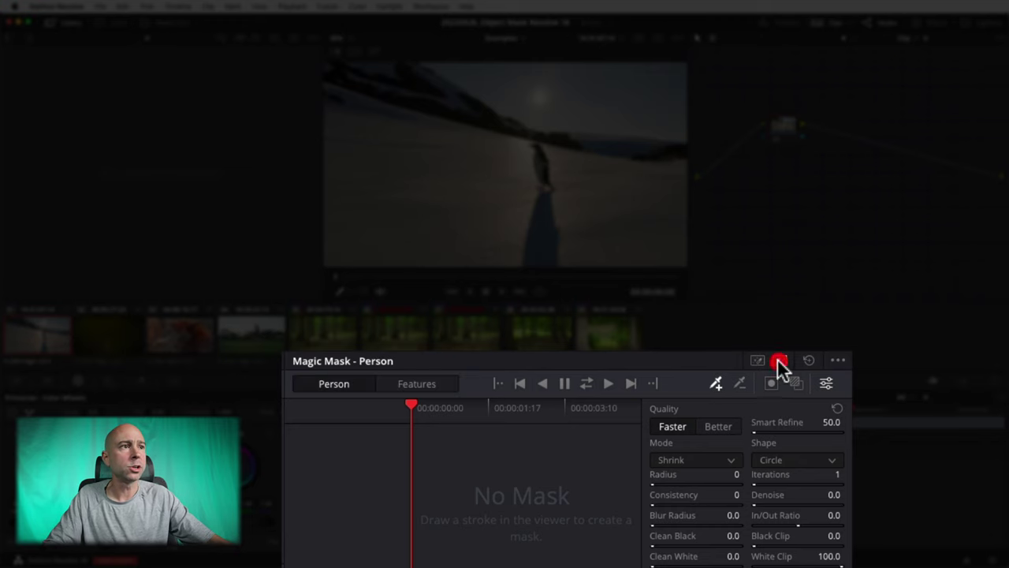
{"action": "left_click", "coordinate": [756, 360]}
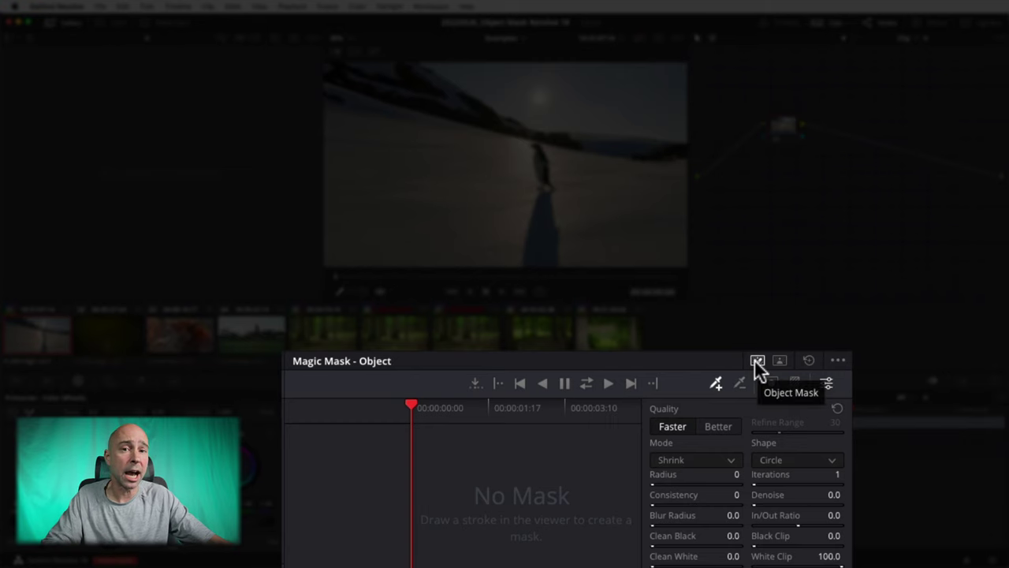
{"action": "left_click", "coordinate": [837, 361]}
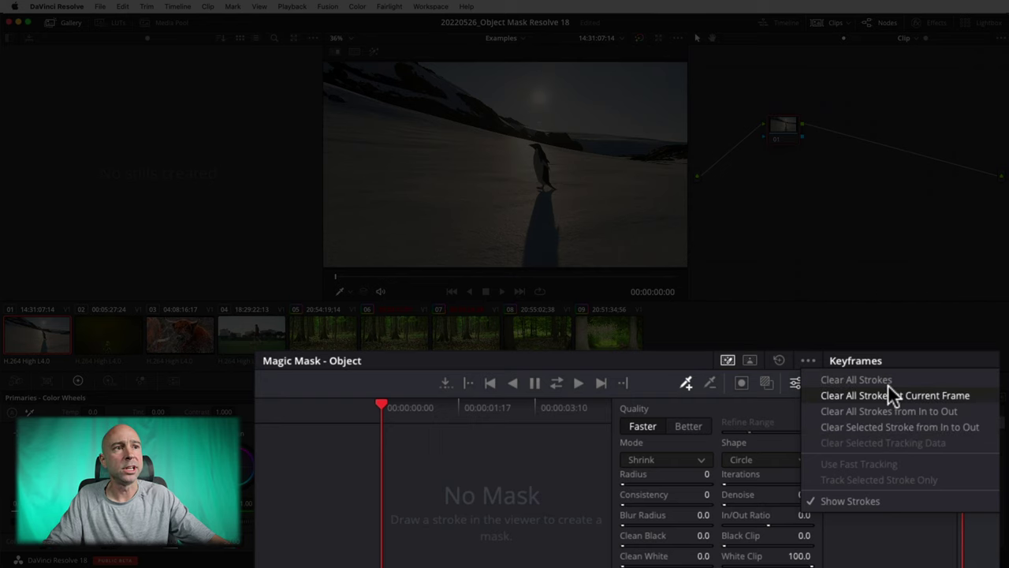
{"action": "left_click", "coordinate": [532, 483]}
{"action": "mouse_move", "coordinate": [421, 406]}
{"action": "left_mouse_down"}
{"action": "mouse_move", "coordinate": [550, 407]}
{"action": "mouse_move", "coordinate": [411, 406]}
{"action": "left_mouse_up"}
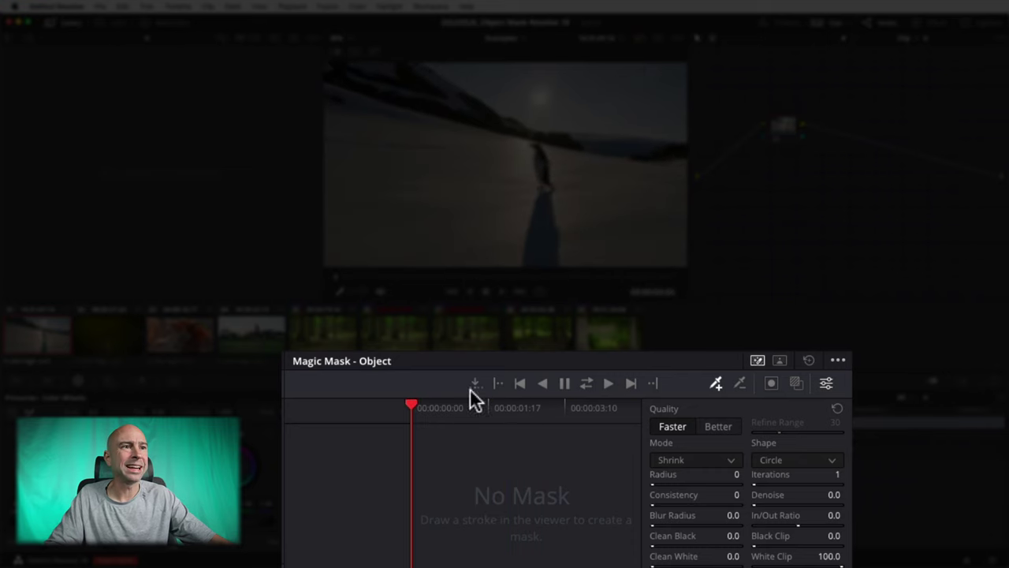
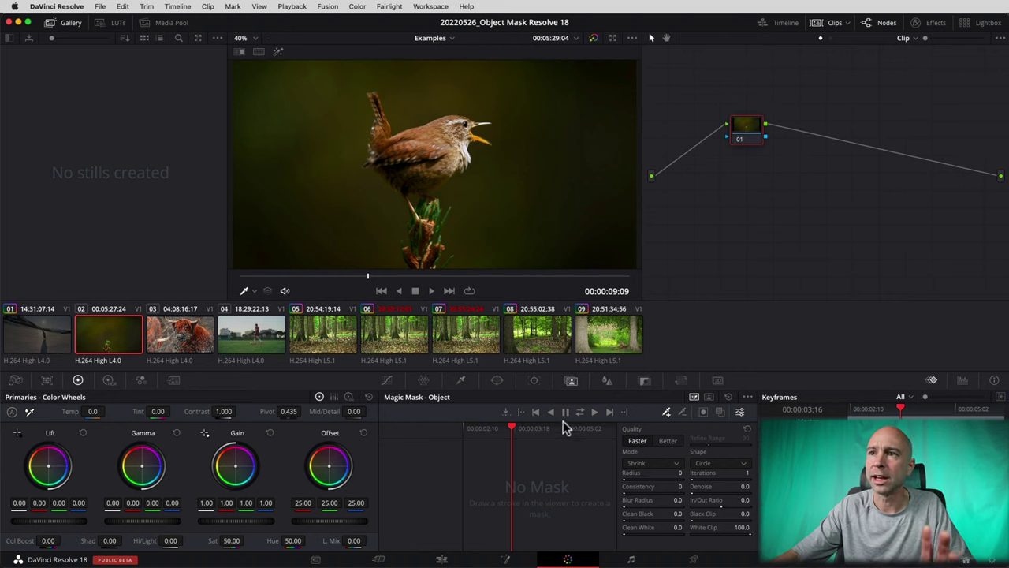
- Create an object mask on clip 02 with a stroke from the bird's beak through its body, and toggle the mask overlay
{"action": "left_click", "coordinate": [666, 413]}
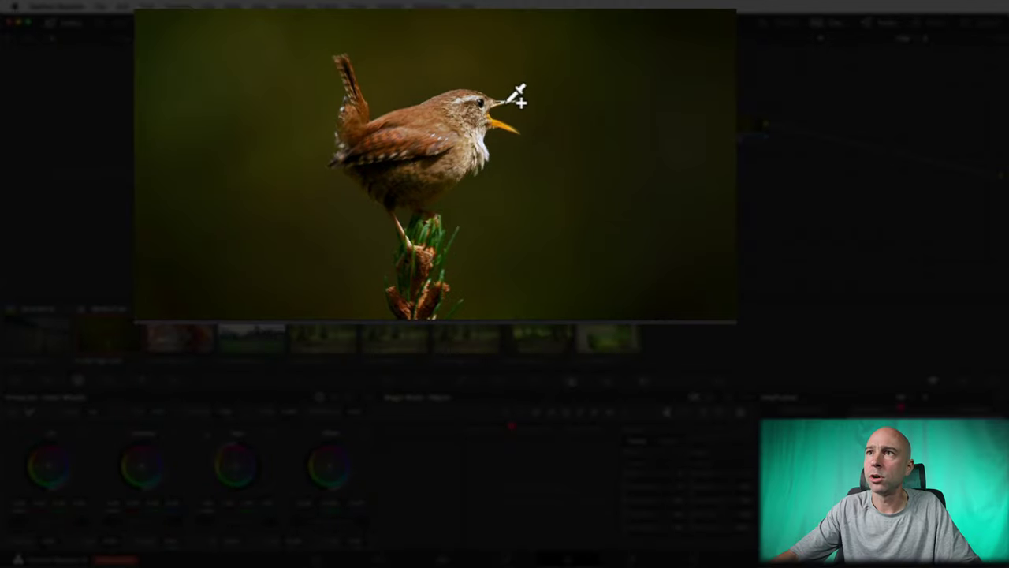
{"action": "mouse_move", "coordinate": [497, 101]}
{"action": "left_mouse_down"}
{"action": "mouse_move", "coordinate": [384, 133]}
{"action": "mouse_move", "coordinate": [380, 166]}
{"action": "mouse_move", "coordinate": [393, 186]}
{"action": "mouse_move", "coordinate": [418, 187]}
{"action": "mouse_move", "coordinate": [432, 155]}
{"action": "mouse_move", "coordinate": [474, 142]}
{"action": "mouse_move", "coordinate": [514, 119]}
{"action": "left_mouse_up"}
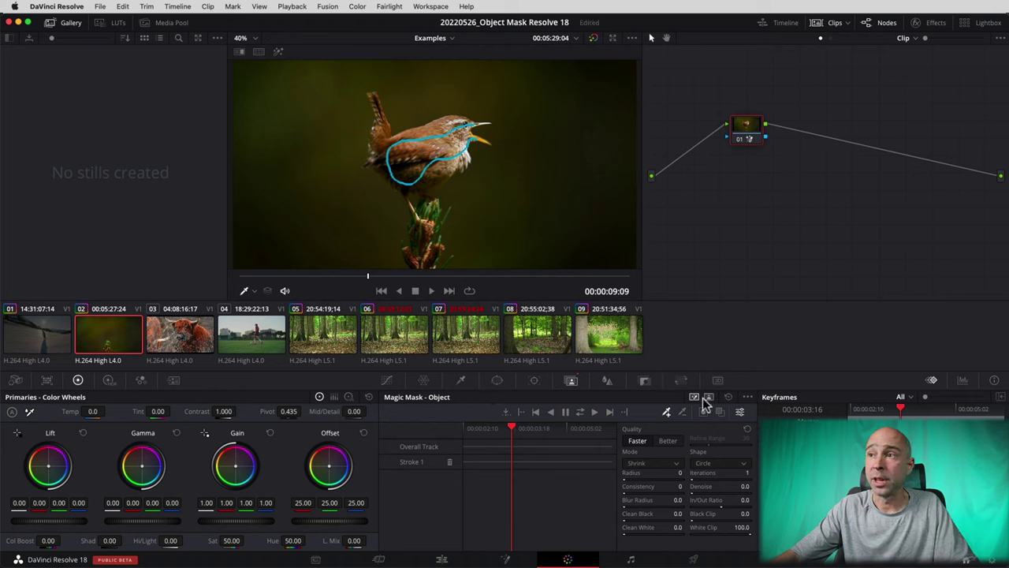
{"action": "left_click", "coordinate": [718, 412]}
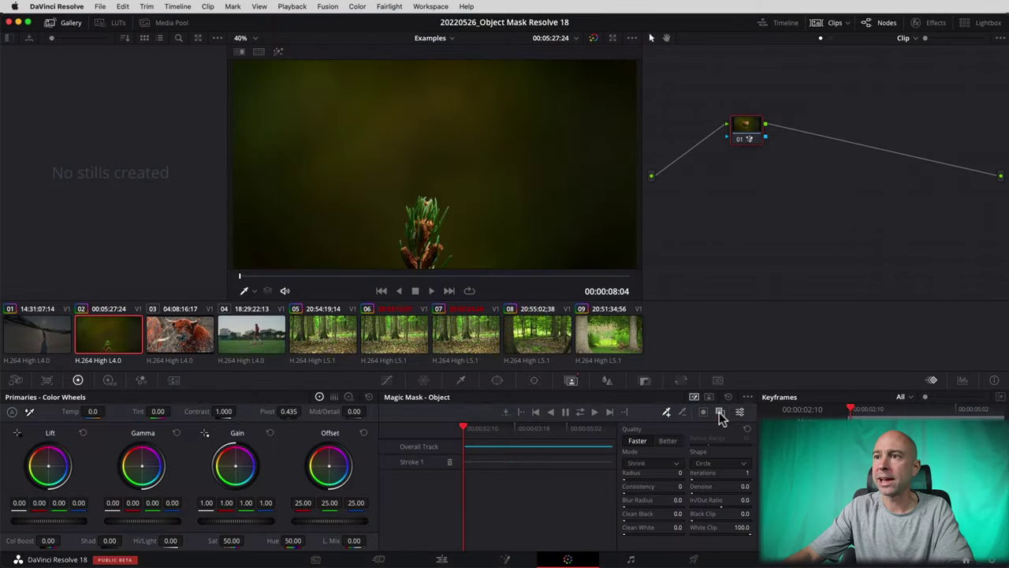
- Play part of the bird clip and brighten the masked bird by setting Gamma to 0.05 and Gain to 1.01
{"action": "key", "text": "space"}
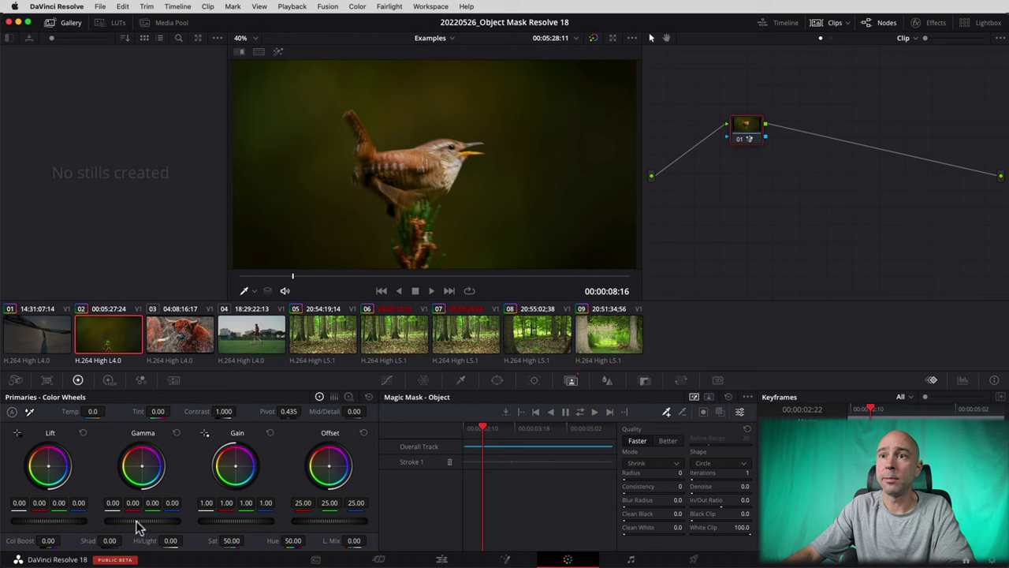
{"action": "left_click_drag", "start_coordinate": [142, 522], "coordinate": [158, 522]}
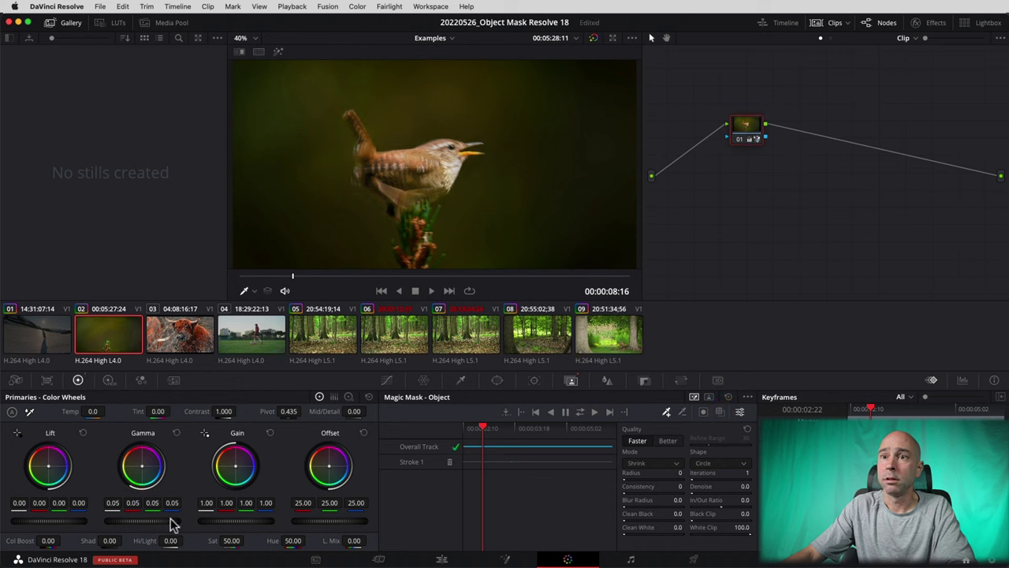
{"action": "left_click", "coordinate": [234, 524]}
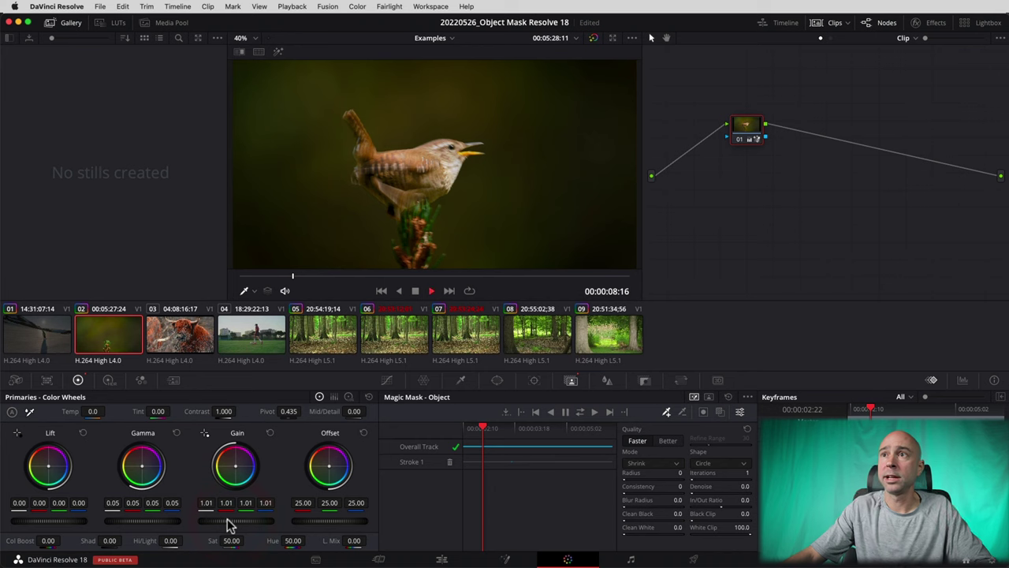
- Compare the bird with node 01 off and on, and tint its Gamma magenta with red 1.00, green -0.12 and blue 1.00
{"action": "left_click", "coordinate": [741, 142]}
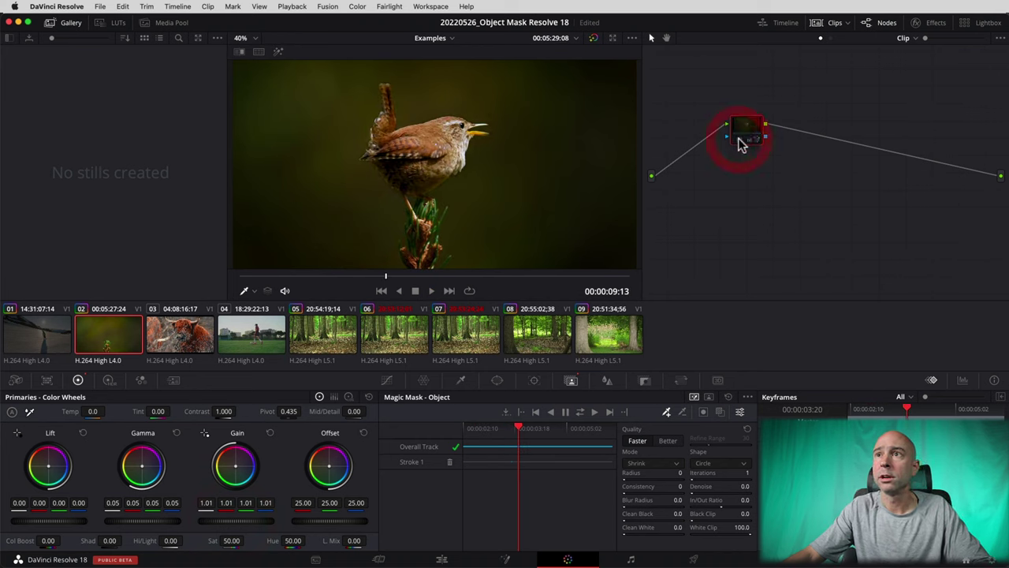
{"action": "left_click", "coordinate": [741, 142]}
{"action": "left_click", "coordinate": [740, 141]}
{"action": "left_click", "coordinate": [739, 141]}
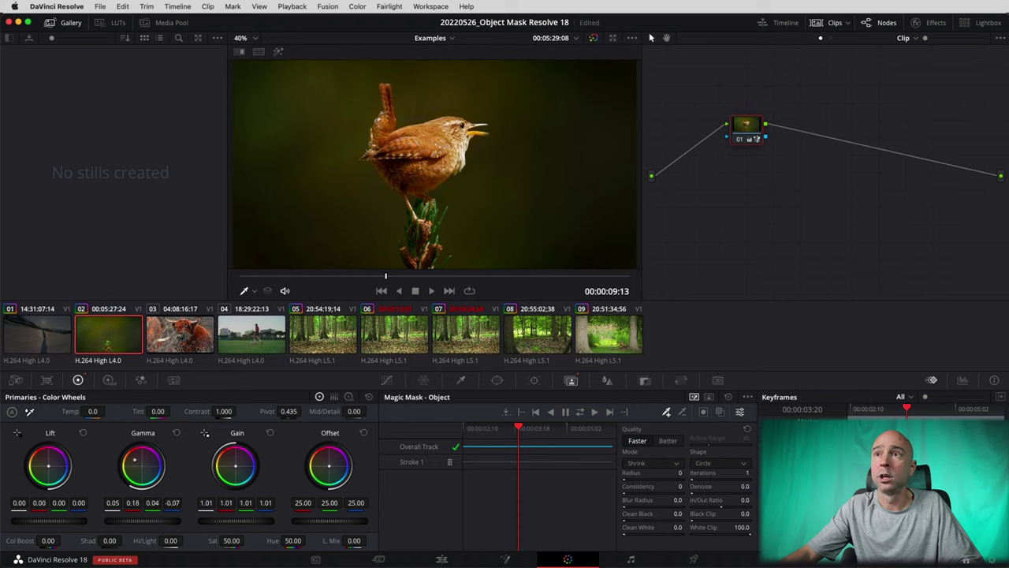
{"action": "left_click_drag", "start_coordinate": [146, 467], "coordinate": [157, 455]}
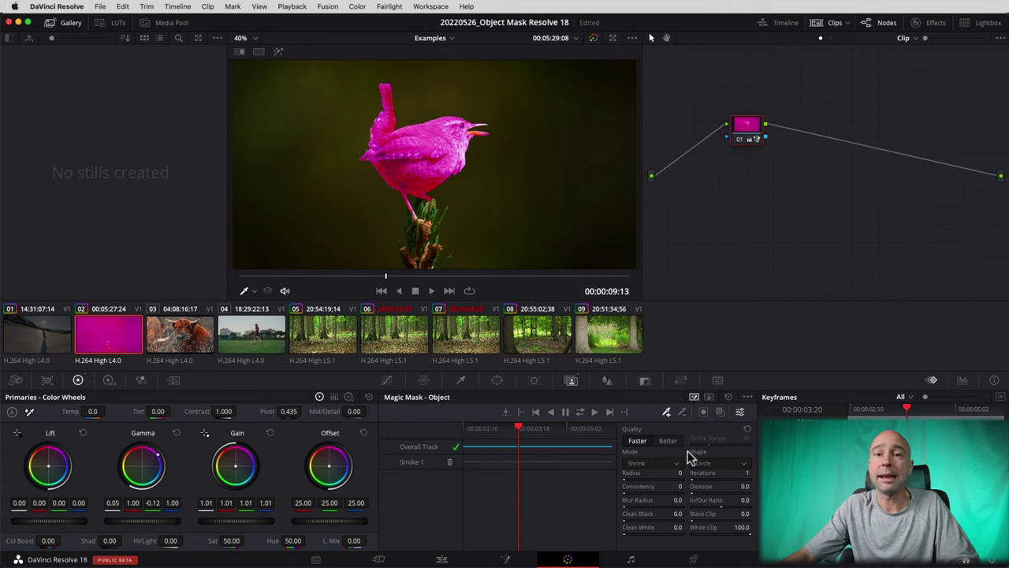
- On clip 03, draw an object mask stroke across the highland cow's horn, head and back, and show the mask overlay
{"action": "left_click", "coordinate": [175, 341]}
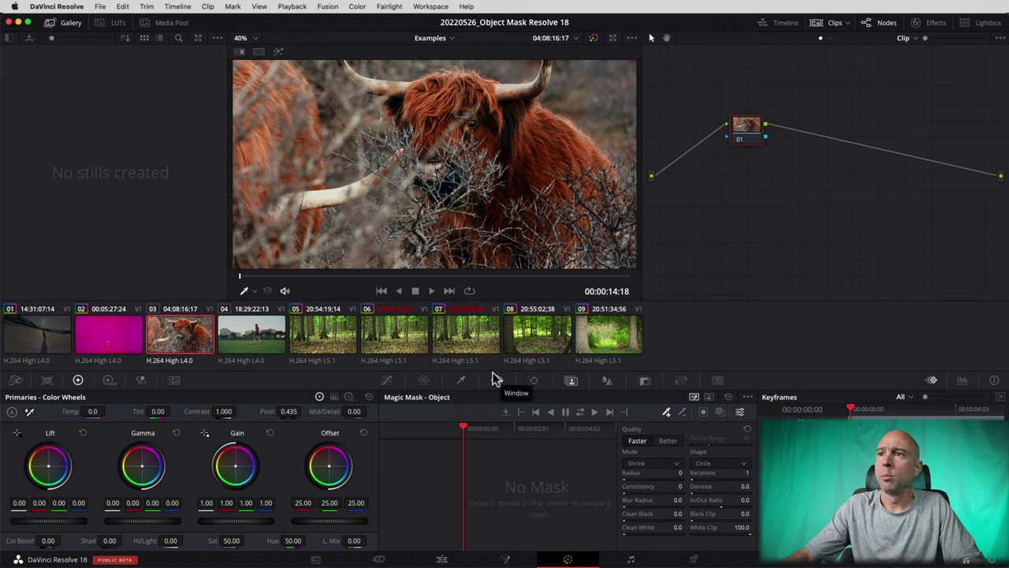
{"action": "left_click", "coordinate": [691, 399]}
{"action": "left_click", "coordinate": [666, 414]}
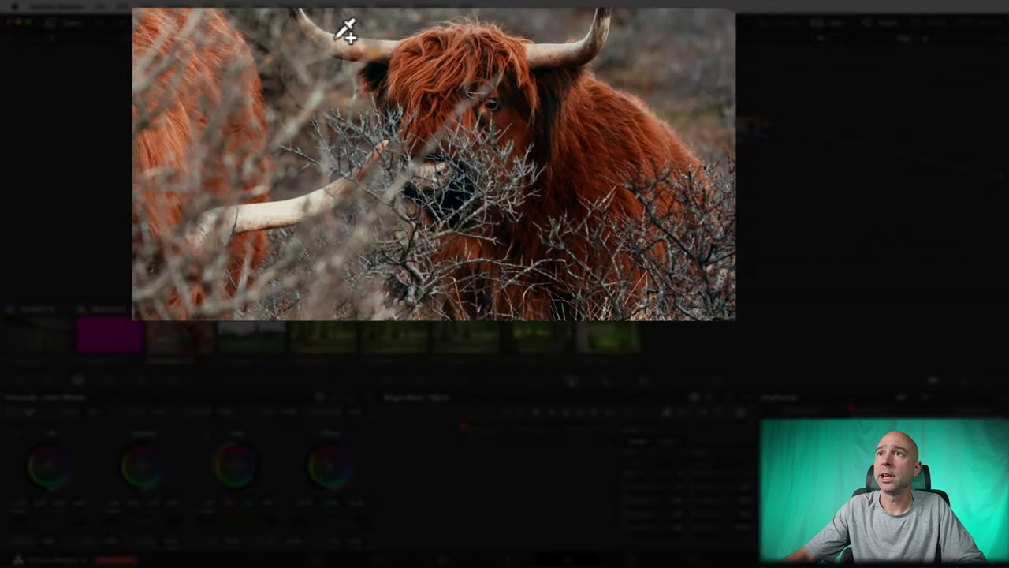
{"action": "left_click_drag", "start_coordinate": [372, 82], "coordinate": [407, 86]}
{"action": "mouse_move", "coordinate": [394, 45]}
{"action": "left_mouse_down"}
{"action": "mouse_move", "coordinate": [466, 55]}
{"action": "mouse_move", "coordinate": [444, 79]}
{"action": "mouse_move", "coordinate": [468, 80]}
{"action": "mouse_move", "coordinate": [509, 112]}
{"action": "mouse_move", "coordinate": [622, 149]}
{"action": "mouse_move", "coordinate": [585, 183]}
{"action": "mouse_move", "coordinate": [541, 183]}
{"action": "left_mouse_up"}
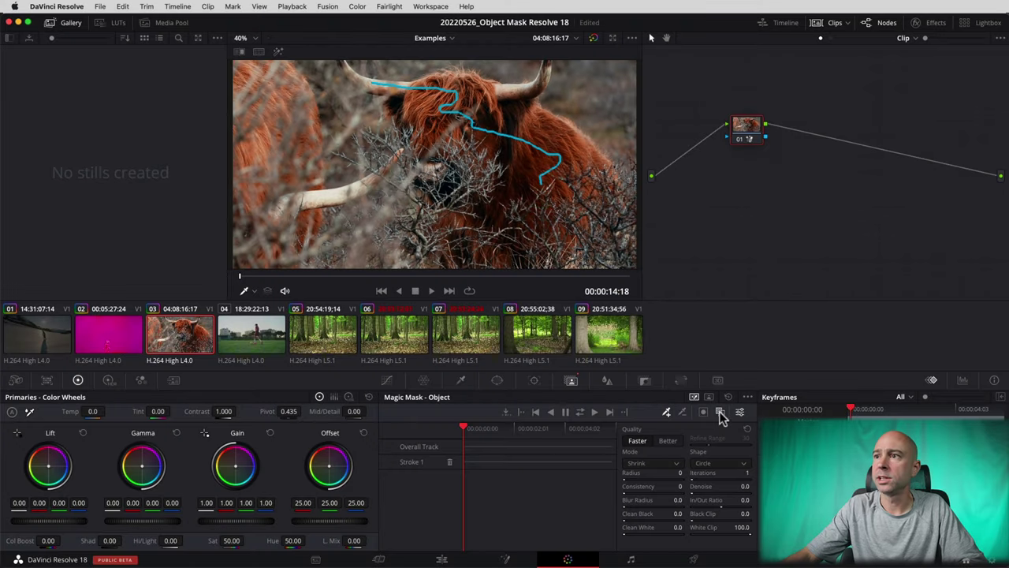
{"action": "left_click", "coordinate": [721, 413]}
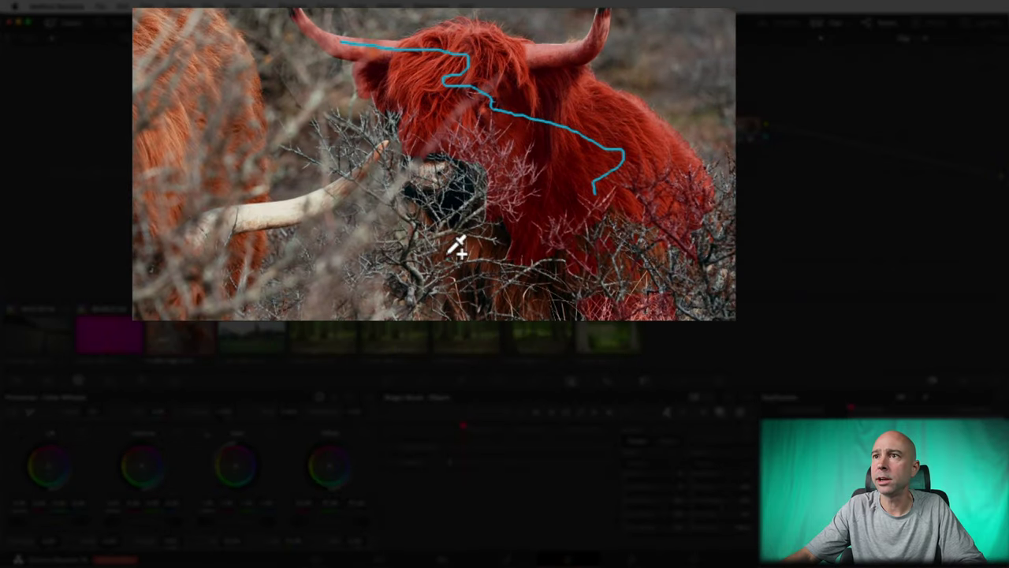
- Extend the cow's mask with additional strokes on the unmasked areas of its lower chest and front legs
{"action": "left_click_drag", "start_coordinate": [444, 226], "coordinate": [467, 223]}
{"action": "left_click_drag", "start_coordinate": [551, 289], "coordinate": [554, 302]}
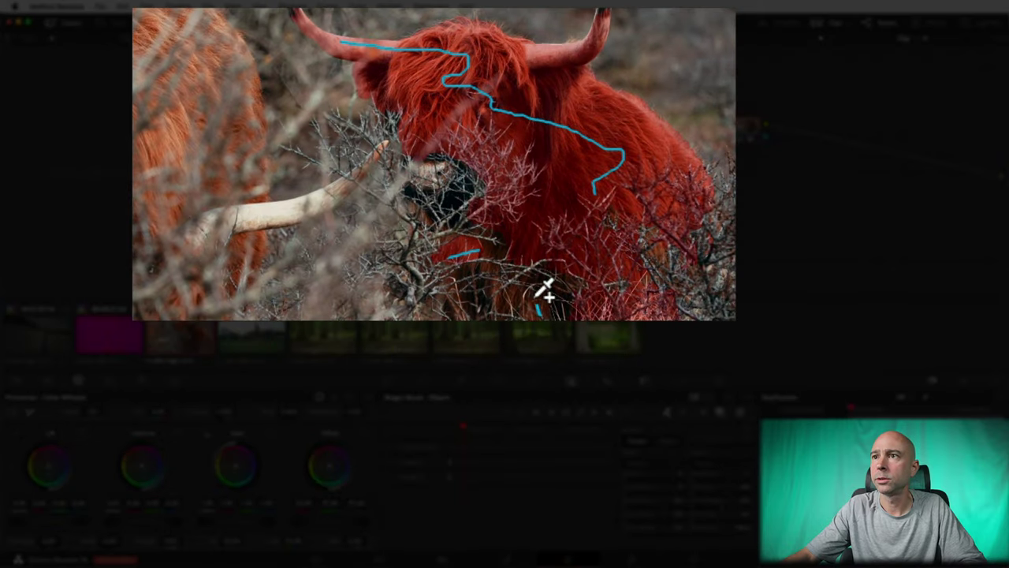
{"action": "left_click", "coordinate": [513, 295]}
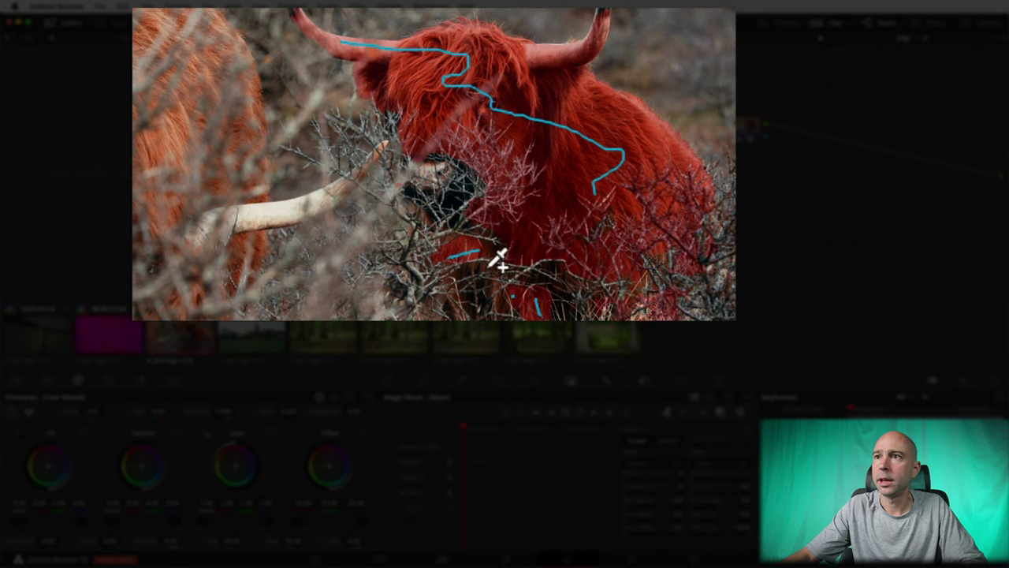
- Add more mask strokes to the highland cow's lower chest and to its dark muzzle behind the branches
{"action": "left_click_drag", "start_coordinate": [493, 264], "coordinate": [472, 267]}
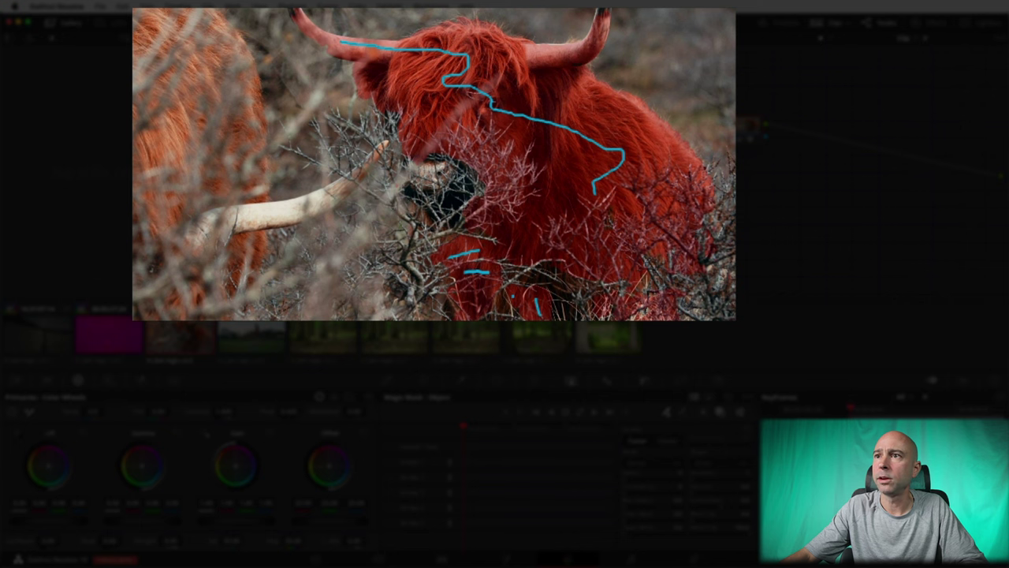
{"action": "key", "text": "Right"}
{"action": "key", "text": "Right"}
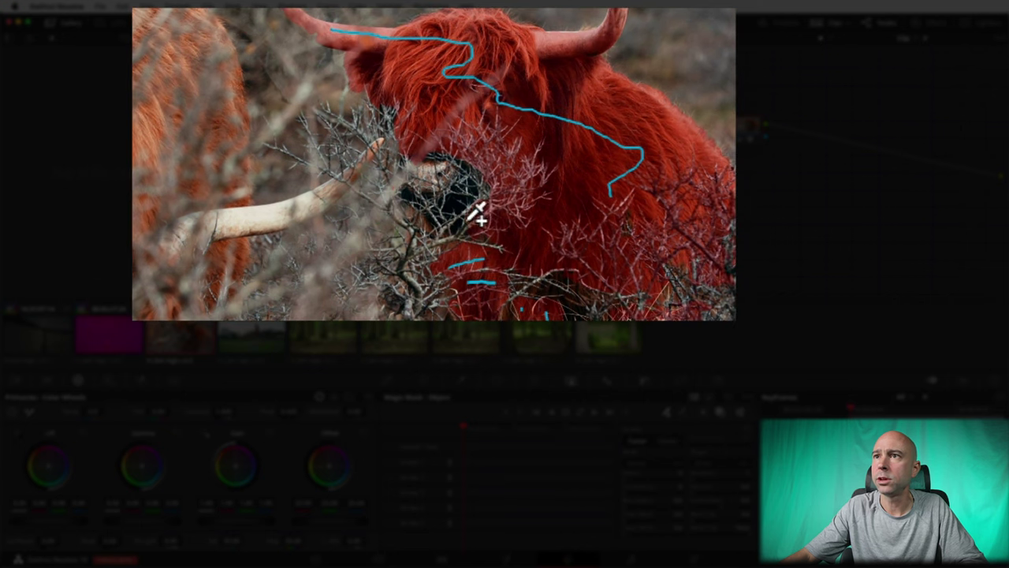
{"action": "scroll", "coordinate": [495, 221], "scroll_direction": "up", "scroll_amount": 5}
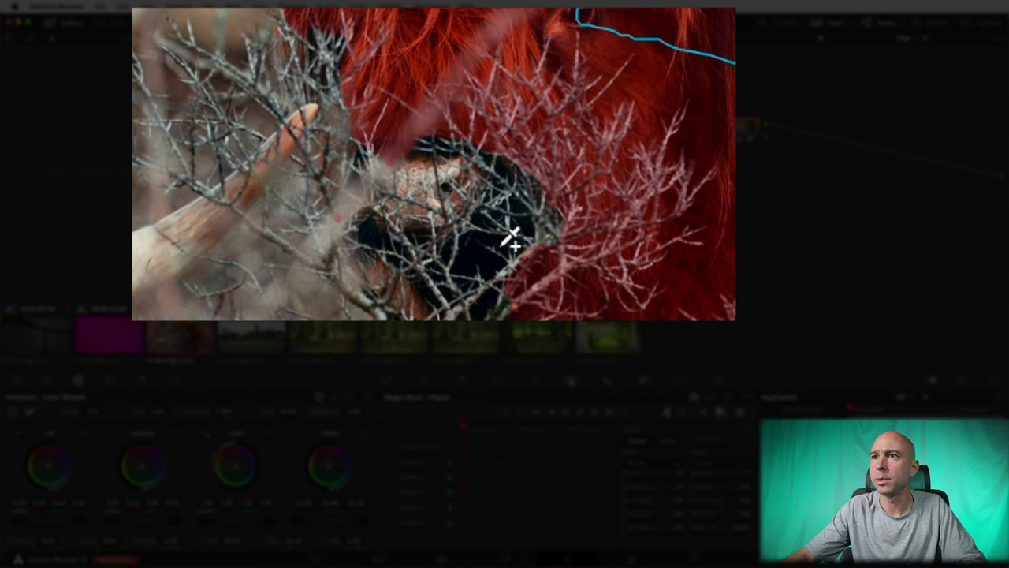
{"action": "left_click_drag", "start_coordinate": [484, 237], "coordinate": [500, 252]}
{"action": "key", "text": "Right"}
{"action": "scroll", "coordinate": [459, 225], "scroll_direction": "down", "scroll_amount": 5}
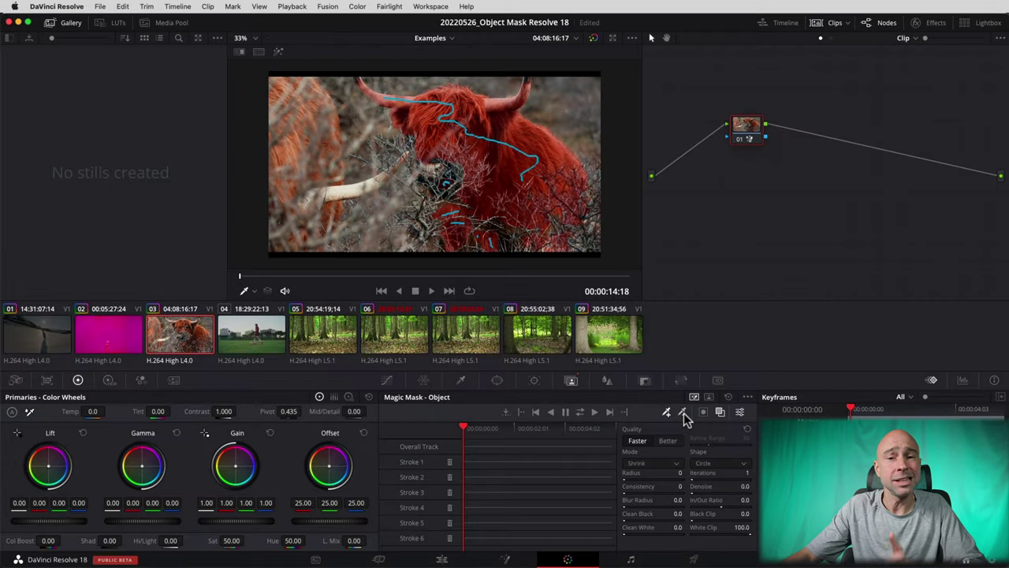
- Draw subtract strokes over the branches beside the cow's lower flank to remove them from the mask
{"action": "left_click", "coordinate": [683, 415]}
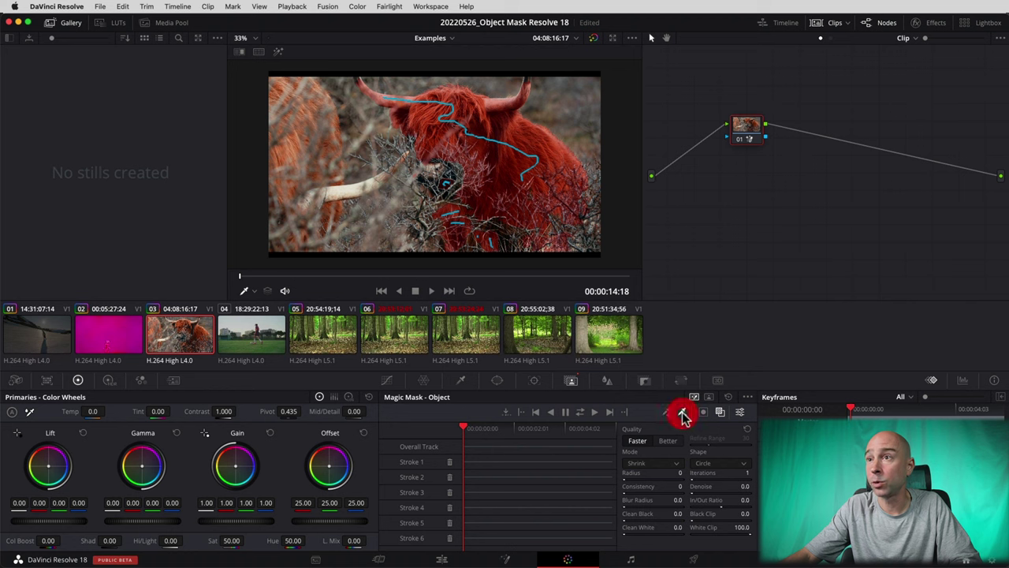
{"action": "scroll", "coordinate": [591, 192], "scroll_direction": "up", "scroll_amount": 1}
{"action": "scroll", "coordinate": [518, 218], "scroll_direction": "up", "scroll_amount": 5}
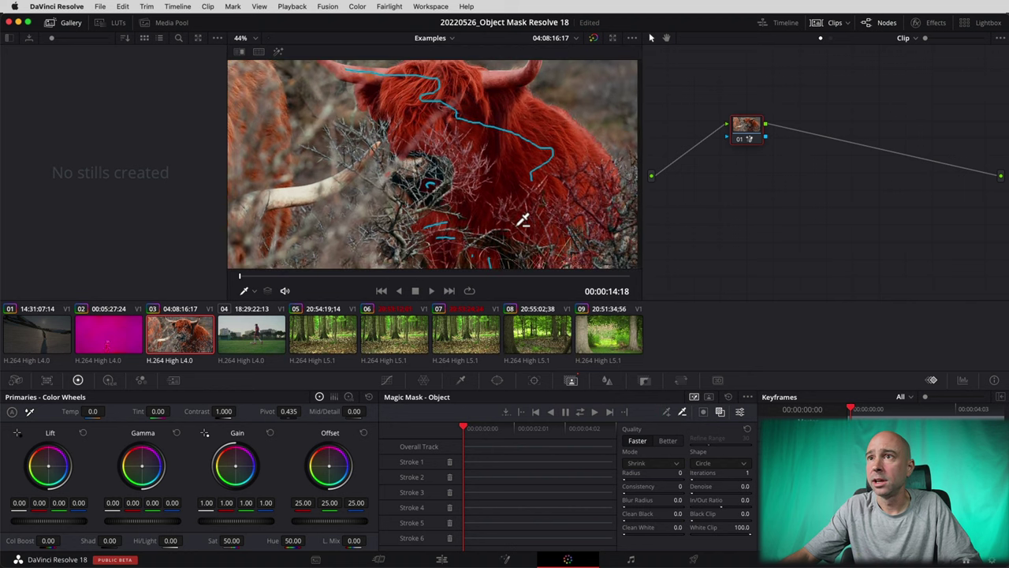
{"action": "scroll", "coordinate": [407, 101], "scroll_direction": "up", "scroll_amount": 3}
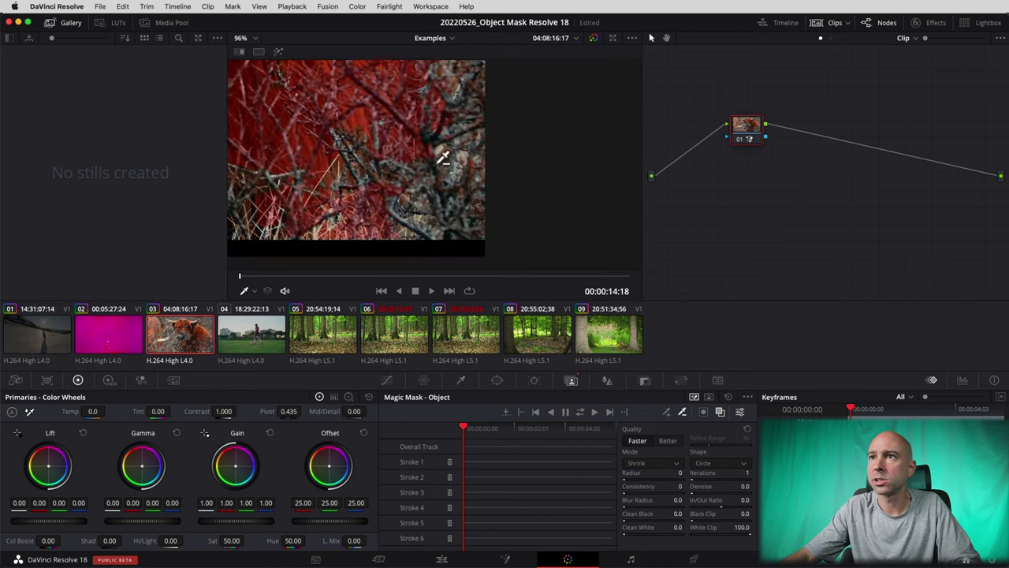
{"action": "left_click_drag", "start_coordinate": [487, 241], "coordinate": [454, 209]}
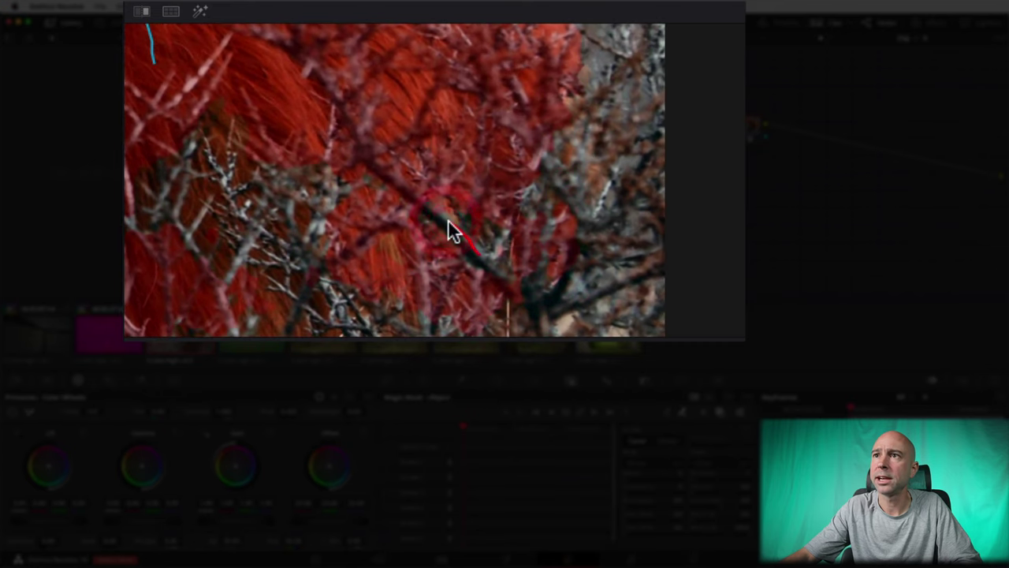
{"action": "mouse_move", "coordinate": [380, 142]}
{"action": "left_mouse_down"}
{"action": "mouse_move", "coordinate": [387, 158]}
{"action": "mouse_move", "coordinate": [446, 187]}
{"action": "mouse_move", "coordinate": [489, 180]}
{"action": "left_mouse_up"}
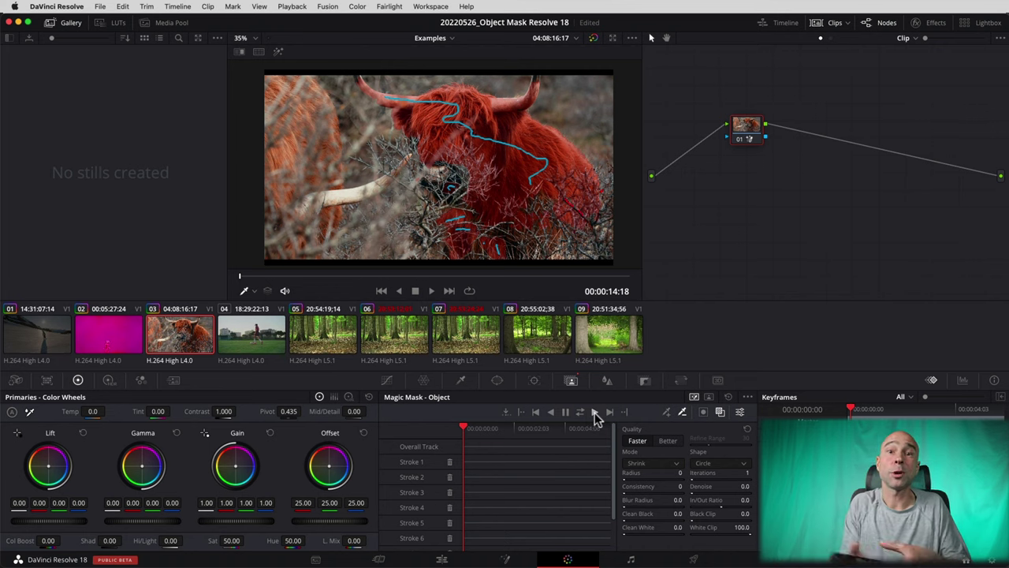
- Track the cow's mask forward to the end of the clip and hide the mask overlay
{"action": "left_click", "coordinate": [595, 412]}
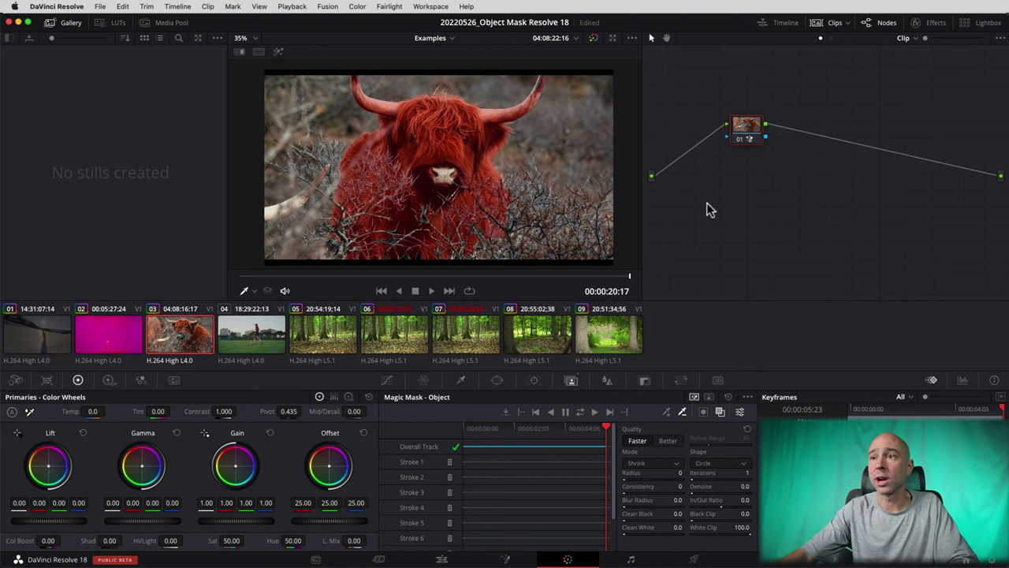
{"action": "left_click", "coordinate": [719, 414]}
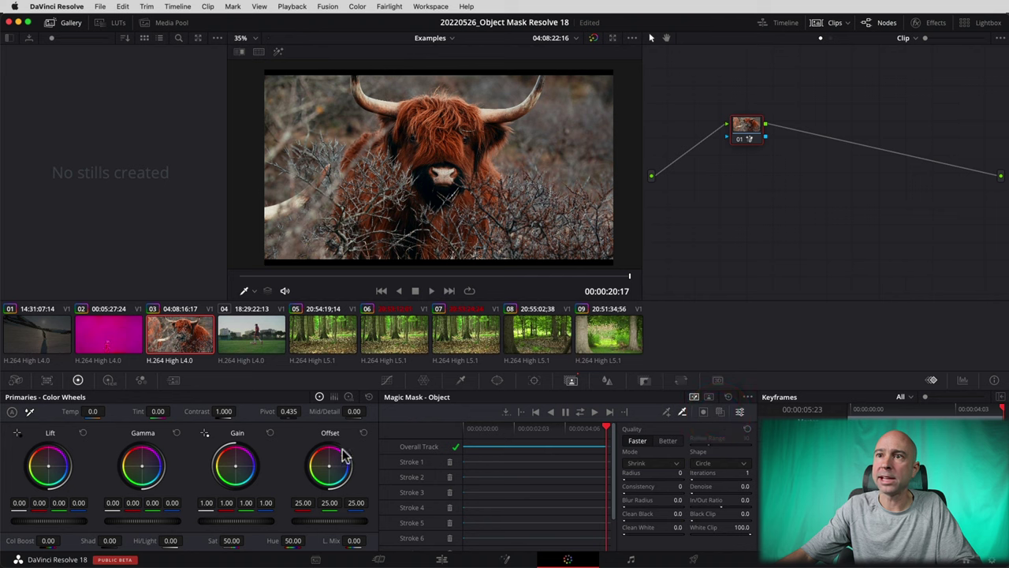
- Set the masked cow's Offset to red 25.13, green 24.91 and blue 25.15, and try a red Gamma tint before resetting Gamma
{"action": "left_click_drag", "start_coordinate": [331, 471], "coordinate": [333, 470]}
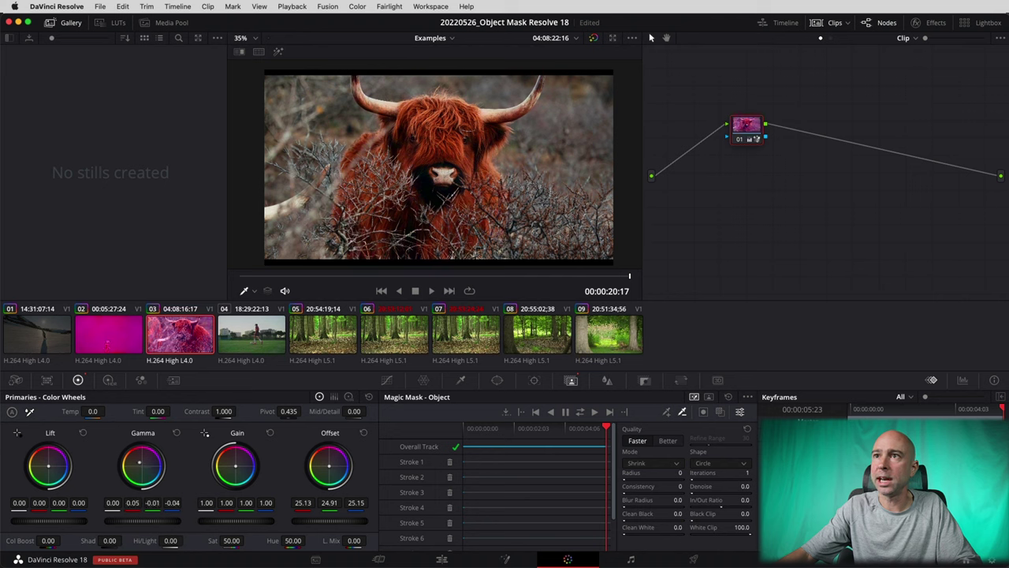
{"action": "left_click_drag", "start_coordinate": [136, 455], "coordinate": [140, 460]}
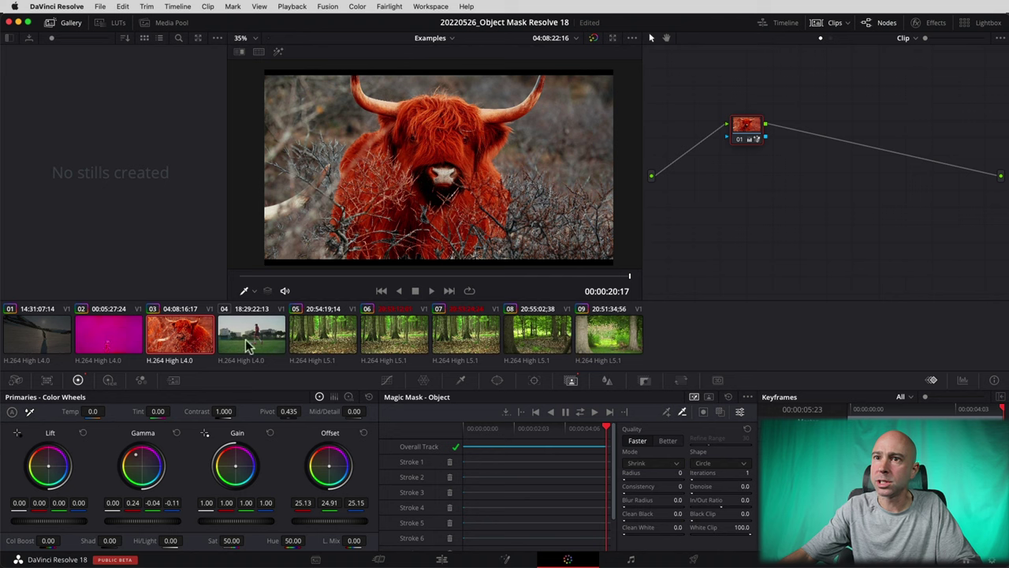
{"action": "left_click", "coordinate": [176, 432]}
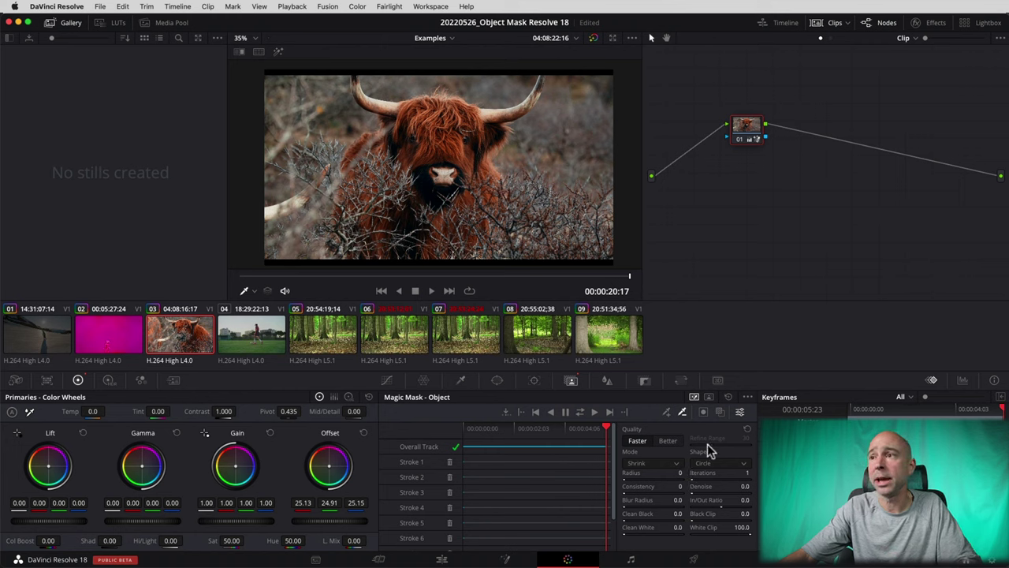
- Refine the cow's mask by setting Radius to 2, Consistency to 1 and Blur Radius to 0.7, and check the mask overlay
{"action": "left_click_drag", "start_coordinate": [644, 488], "coordinate": [652, 487]}
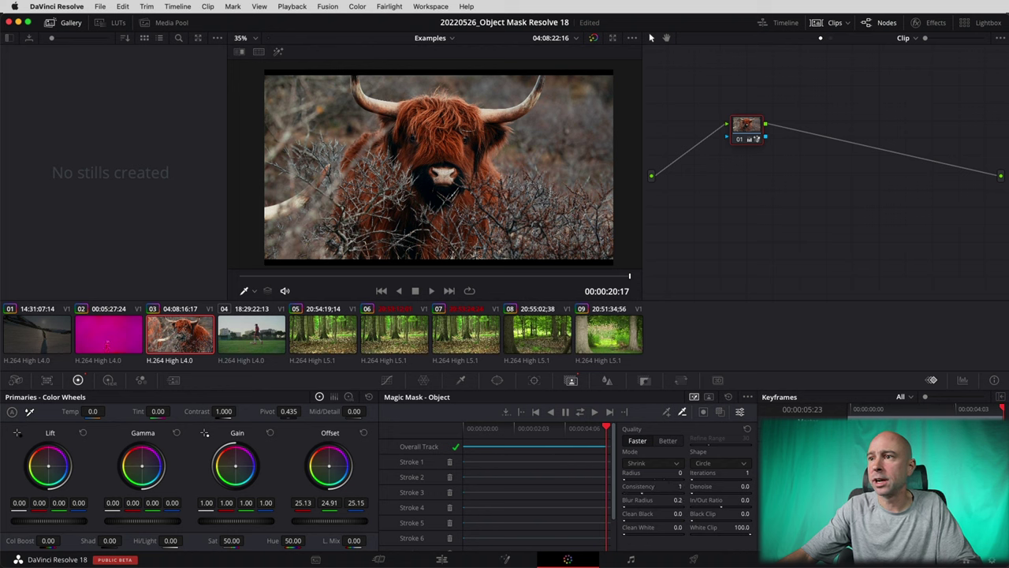
{"action": "left_click_drag", "start_coordinate": [623, 506], "coordinate": [631, 477]}
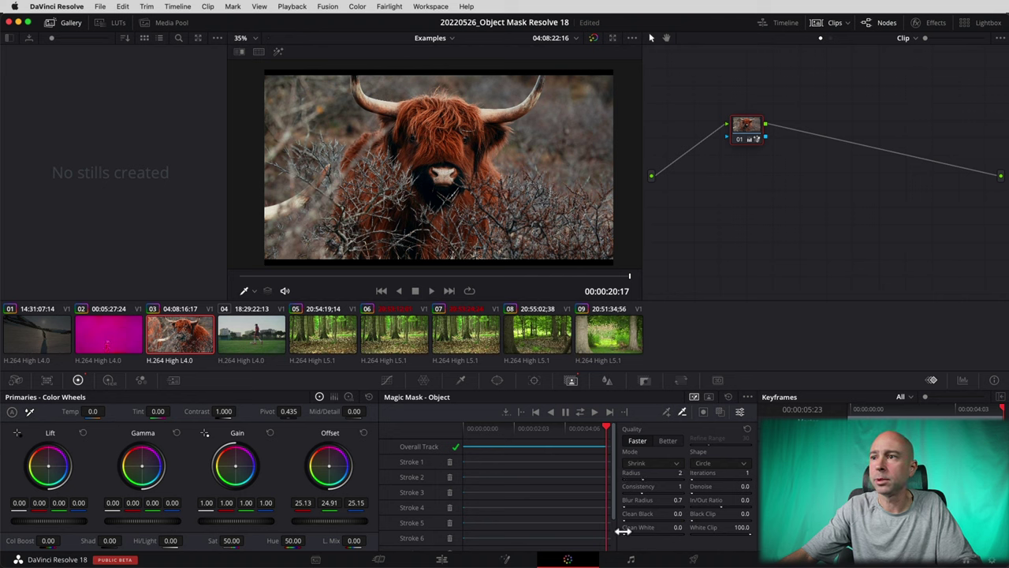
{"action": "left_click", "coordinate": [717, 410]}
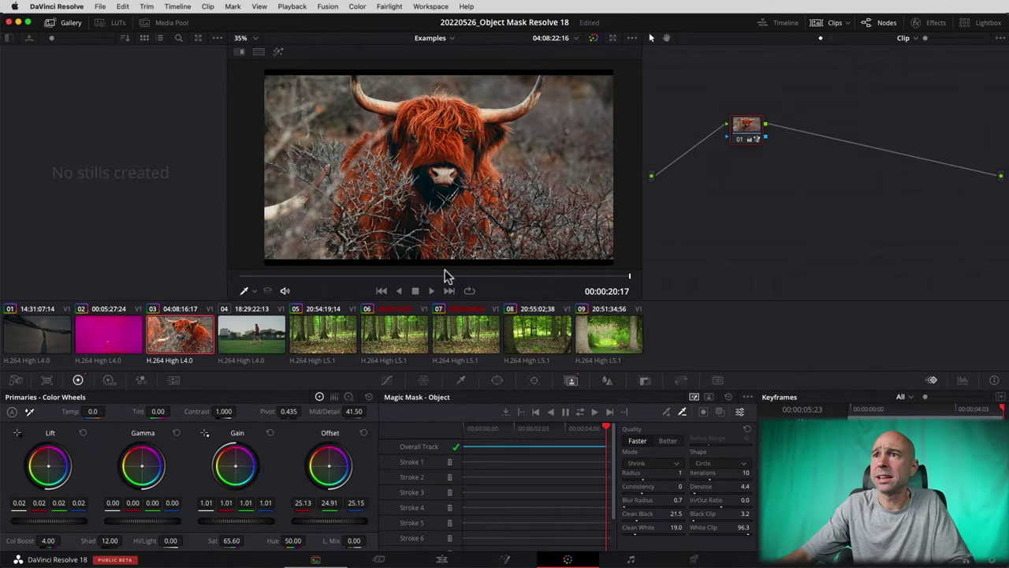
- Play the graded cow clip from near its start and compare the result with node 01 off and on
{"action": "left_click", "coordinate": [247, 276]}
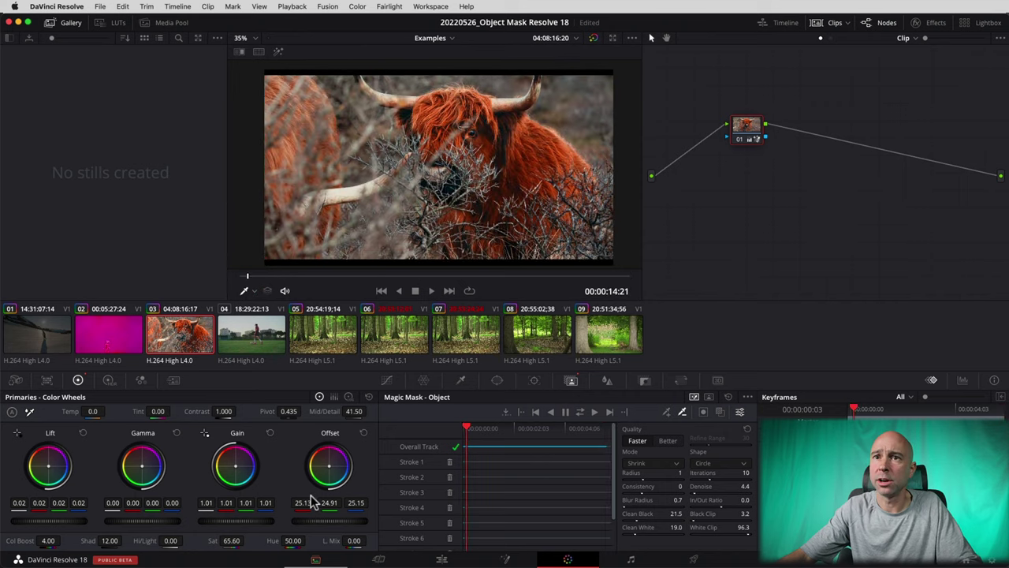
{"action": "left_click", "coordinate": [431, 291]}
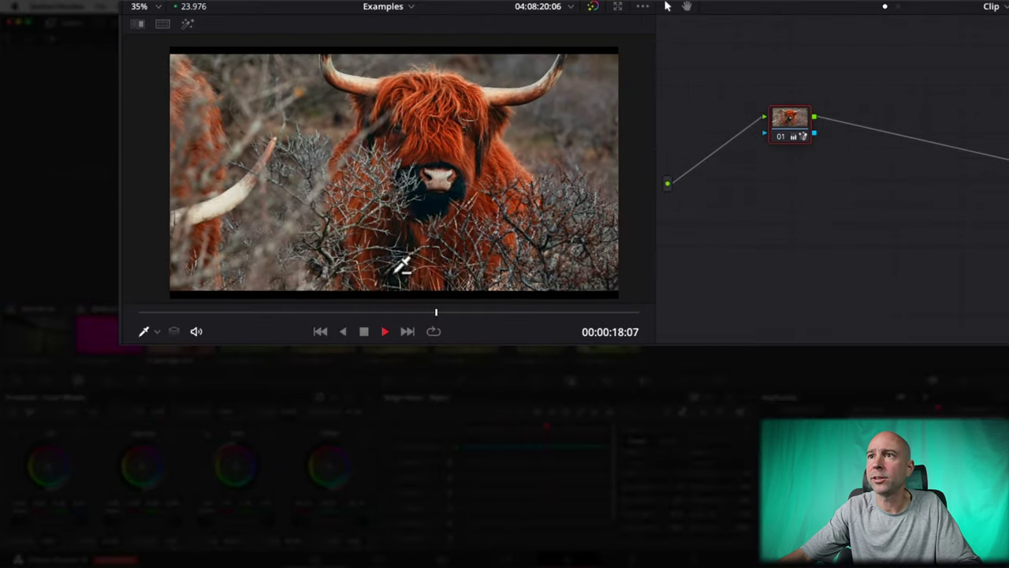
{"action": "key", "text": "space"}
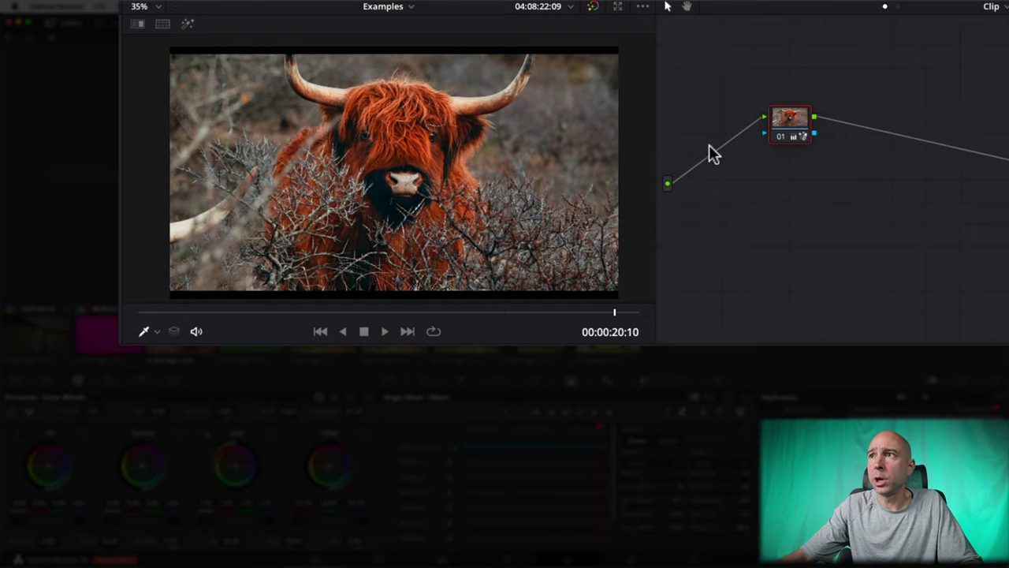
{"action": "mouse_move", "coordinate": [778, 137]}
{"action": "left_click", "coordinate": [777, 137]}
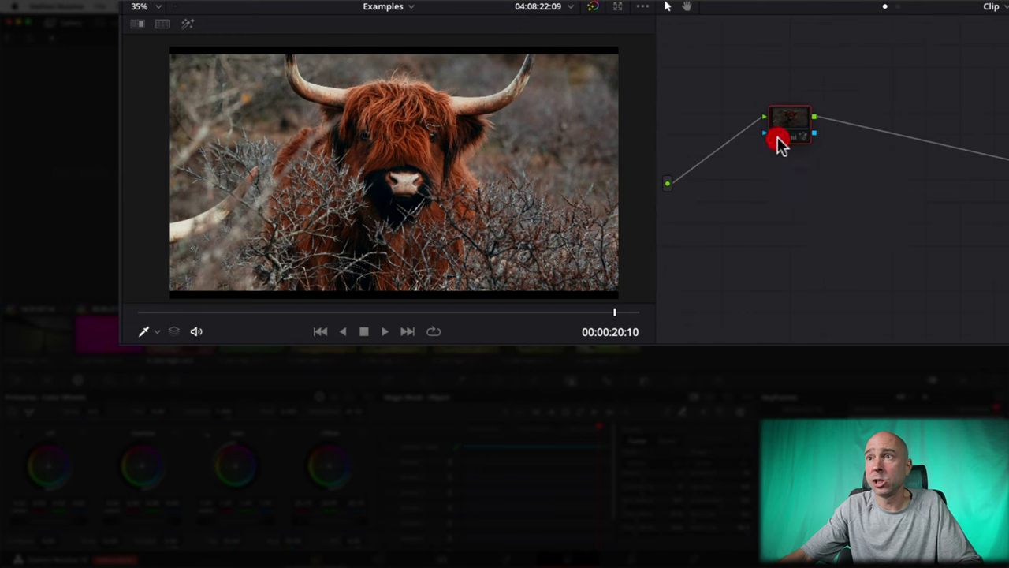
{"action": "mouse_move", "coordinate": [777, 139]}
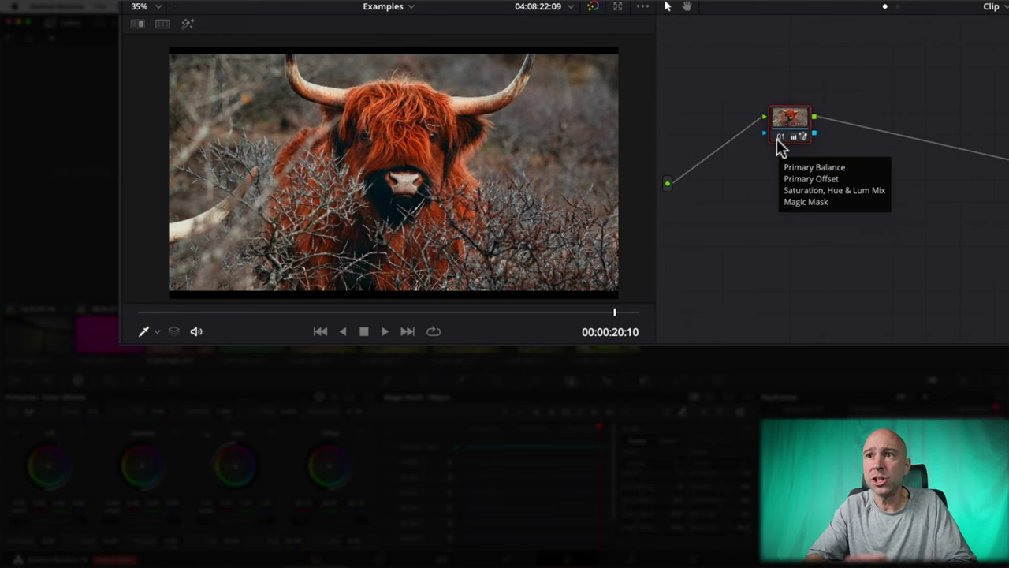
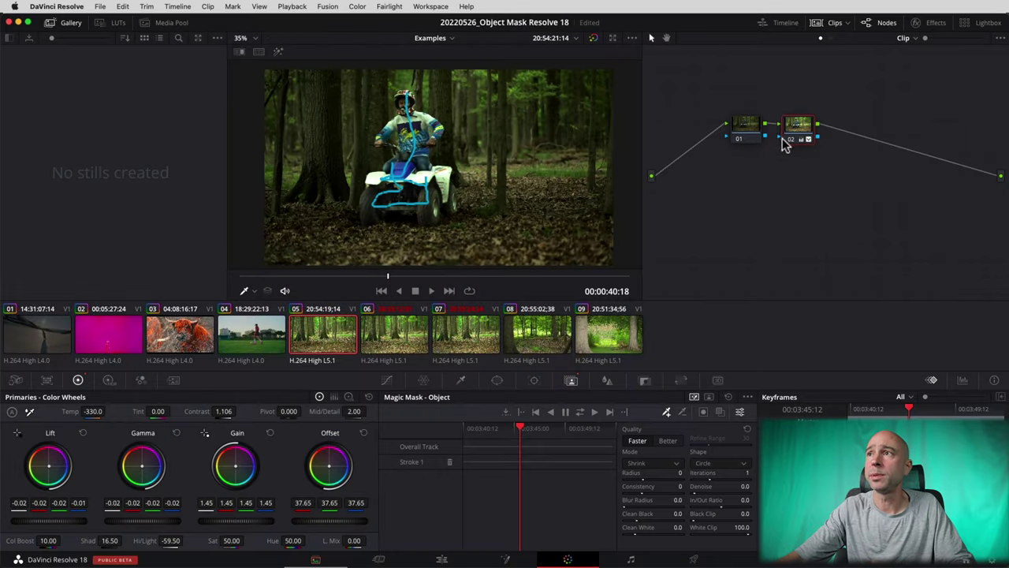
- Compare the quad bike clip with node 02 off and on, and preview the rider's mask inverted and restored
{"action": "mouse_move", "coordinate": [790, 138]}
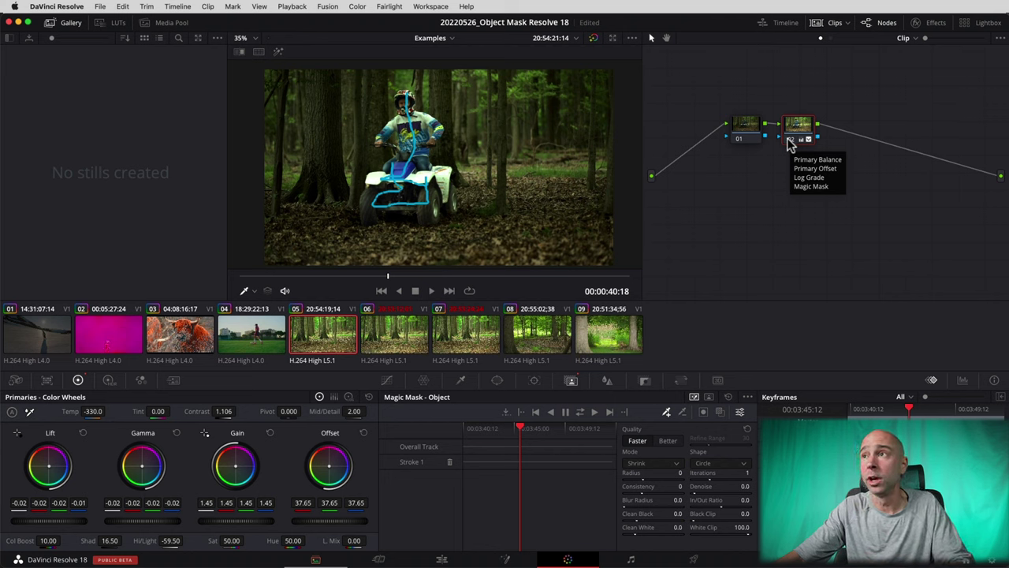
{"action": "left_click", "coordinate": [789, 140]}
{"action": "left_click", "coordinate": [789, 141]}
{"action": "left_click", "coordinate": [789, 141]}
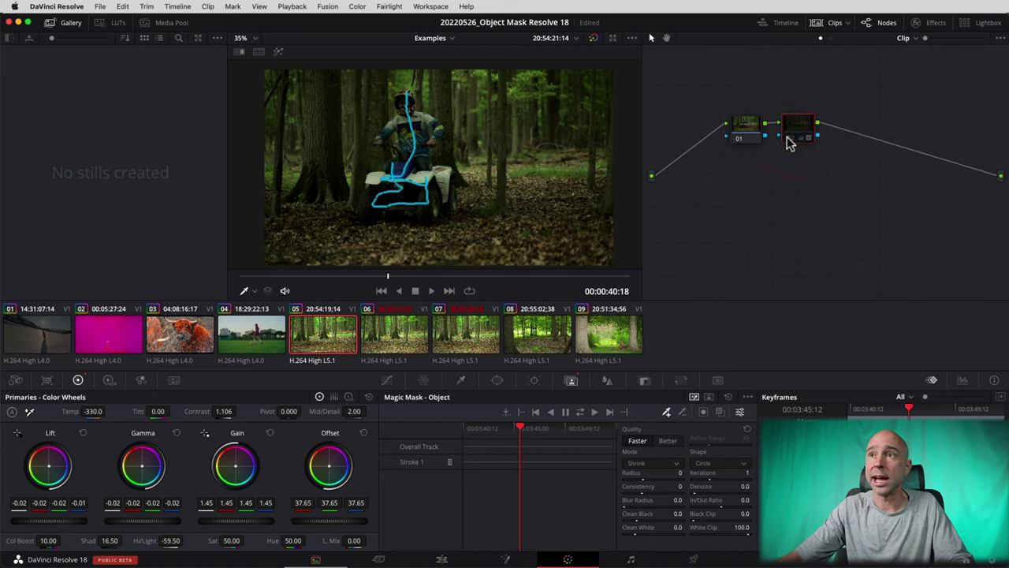
{"action": "left_click", "coordinate": [789, 141]}
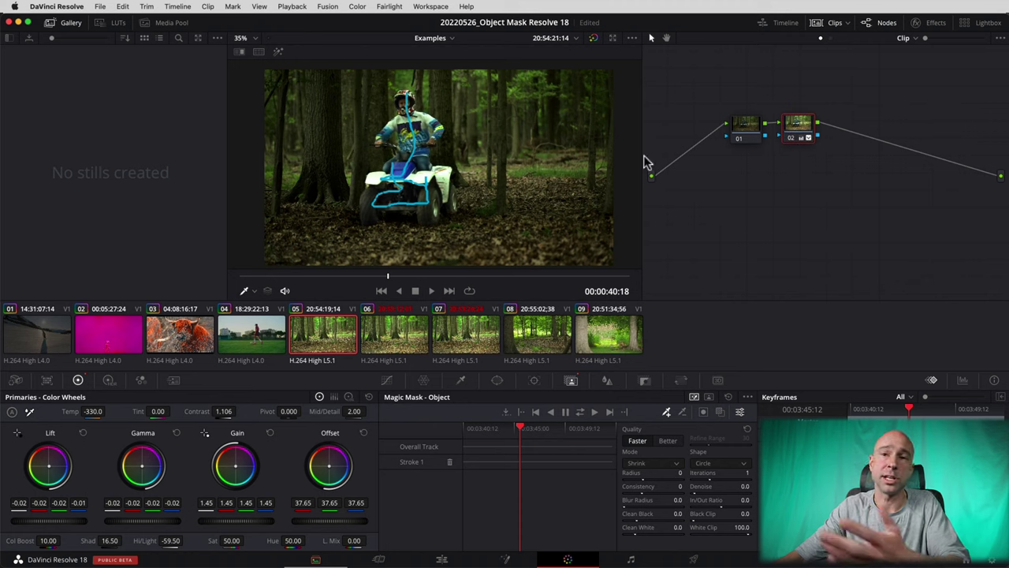
{"action": "left_click", "coordinate": [704, 413]}
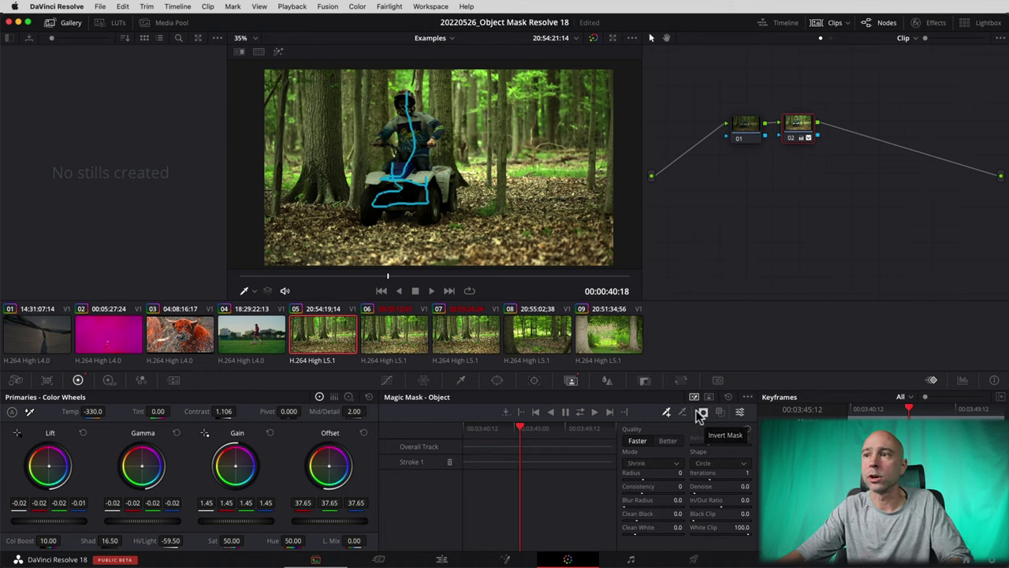
{"action": "left_click", "coordinate": [701, 414]}
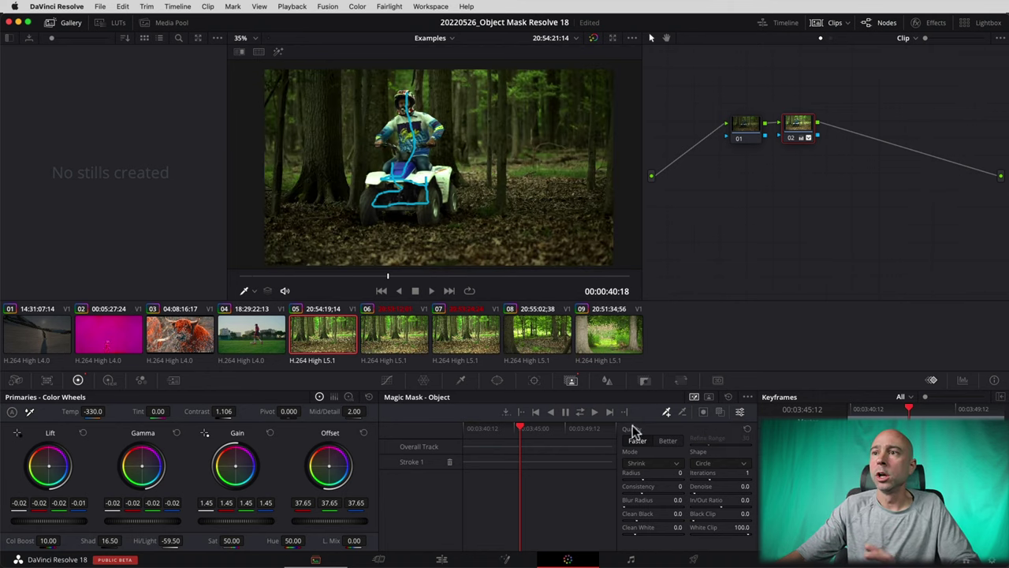
- Track the quad rider's mask in both directions and brighten the masked rider by setting Offset to 48.50
{"action": "left_click", "coordinate": [579, 413]}
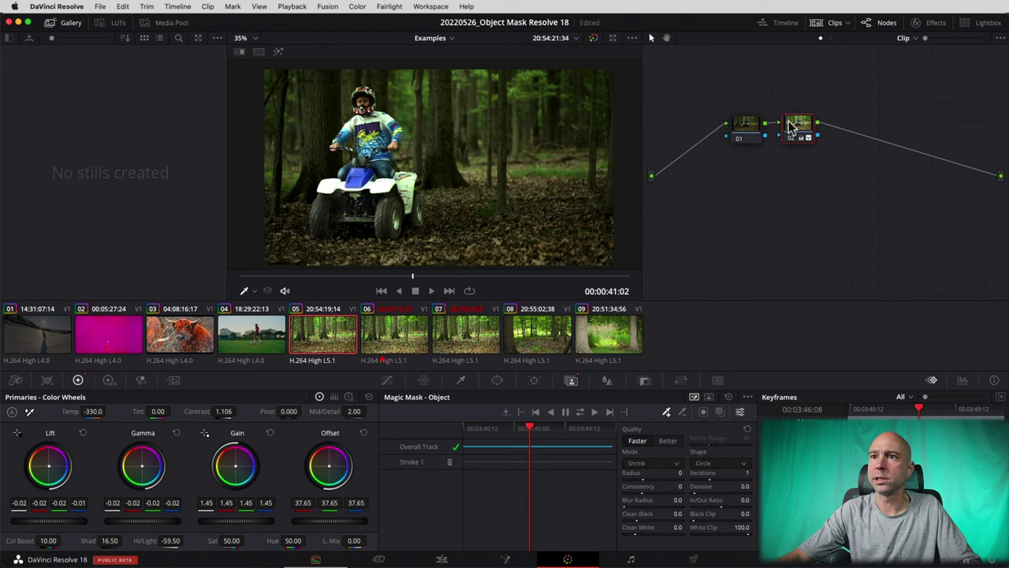
{"action": "mouse_move", "coordinate": [330, 520]}
{"action": "left_mouse_down"}
{"action": "mouse_move", "coordinate": [317, 520]}
{"action": "mouse_move", "coordinate": [339, 521]}
{"action": "left_mouse_up"}
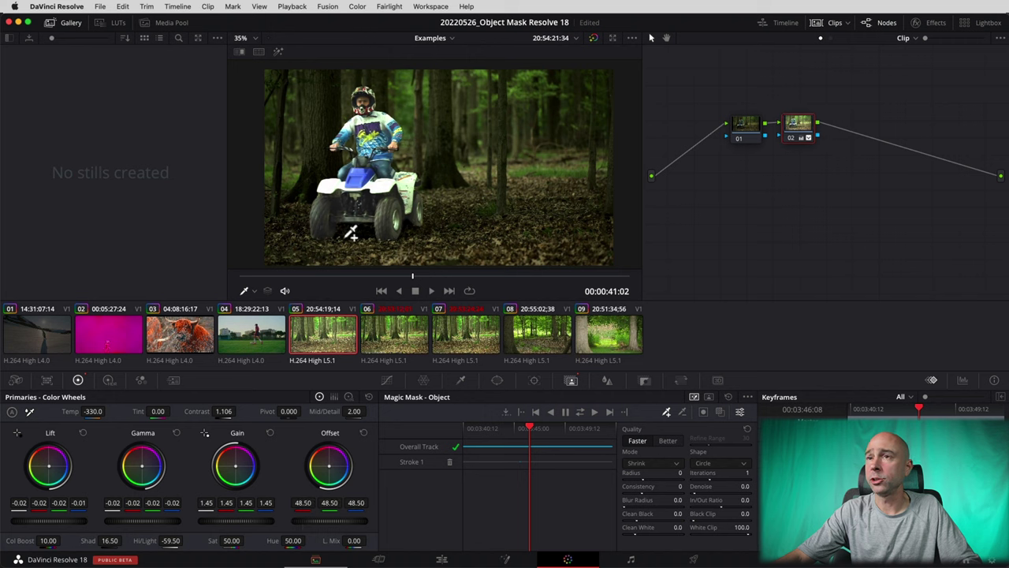
- Play and scrub through the quad bike clip to examine how the mask follows the rider past the trees and out of frame
{"action": "key", "text": "space"}
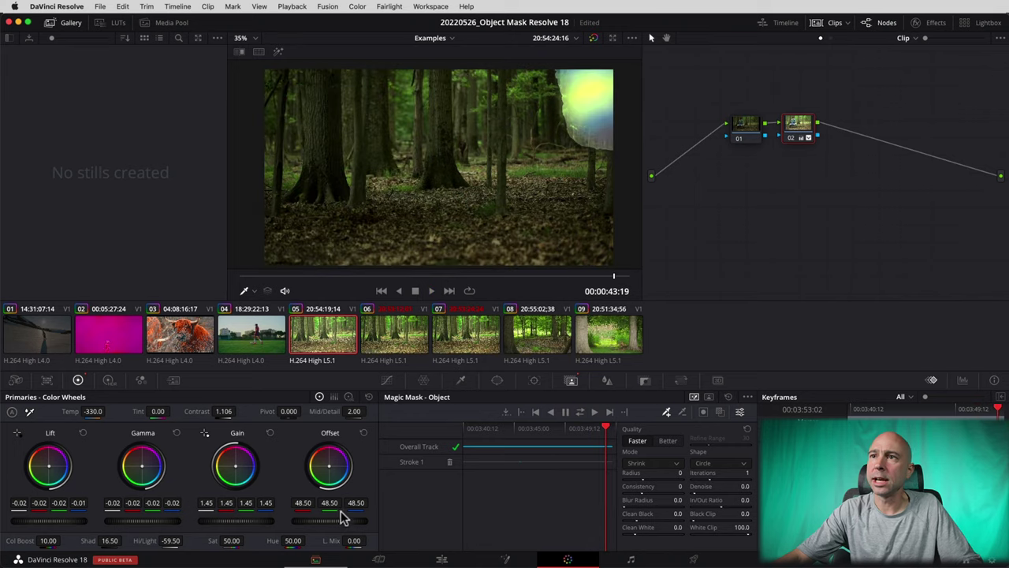
{"action": "left_click_drag", "start_coordinate": [399, 276], "coordinate": [376, 277]}
{"action": "scroll", "coordinate": [547, 111], "scroll_direction": "up", "scroll_amount": 3}
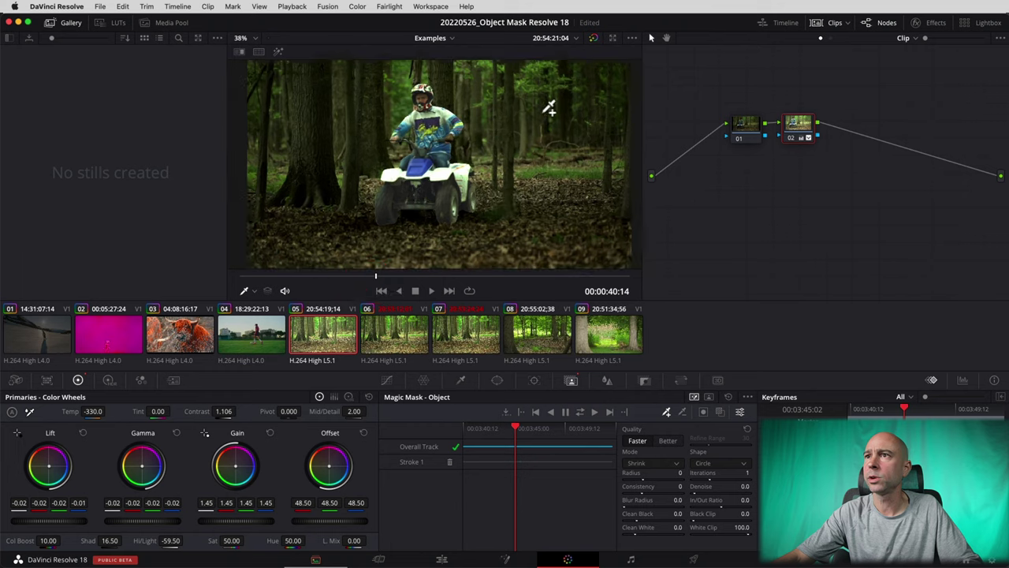
{"action": "scroll", "coordinate": [547, 118], "scroll_direction": "up", "scroll_amount": 1}
{"action": "left_click_drag", "start_coordinate": [376, 279], "coordinate": [295, 277]}
{"action": "scroll", "coordinate": [474, 198], "scroll_direction": "down", "scroll_amount": 3}
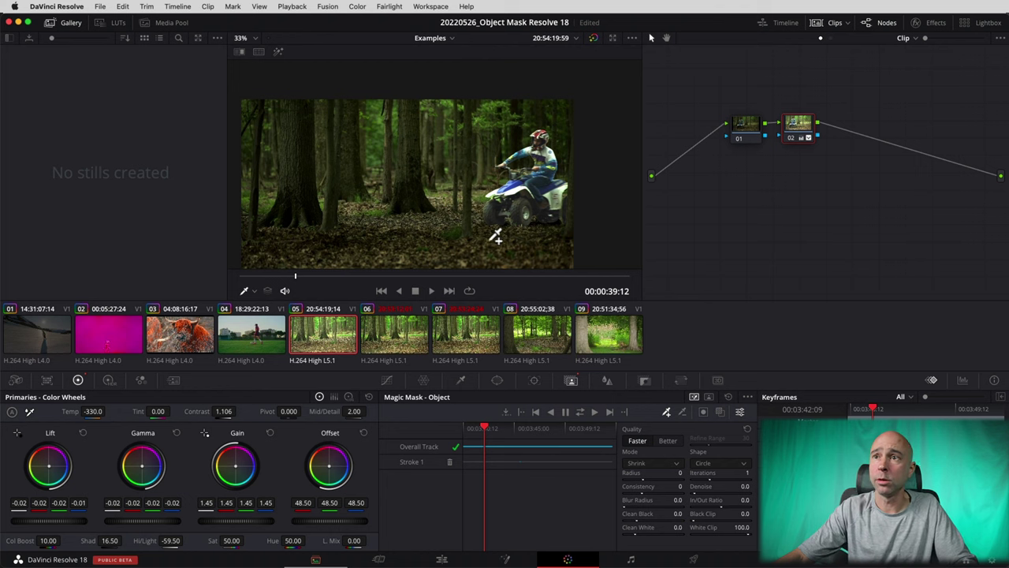
{"action": "key", "text": "space"}
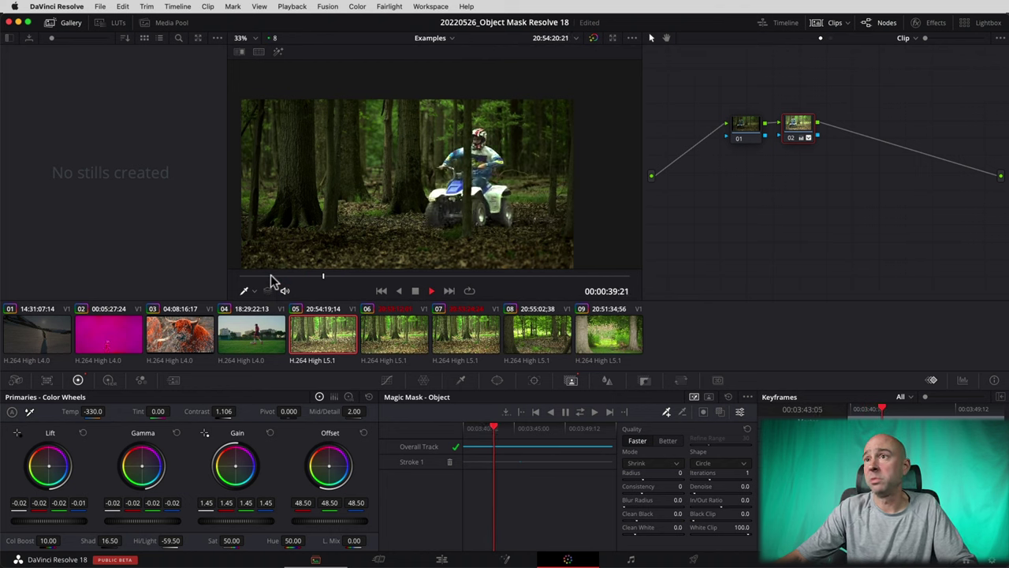
{"action": "key", "text": "space"}
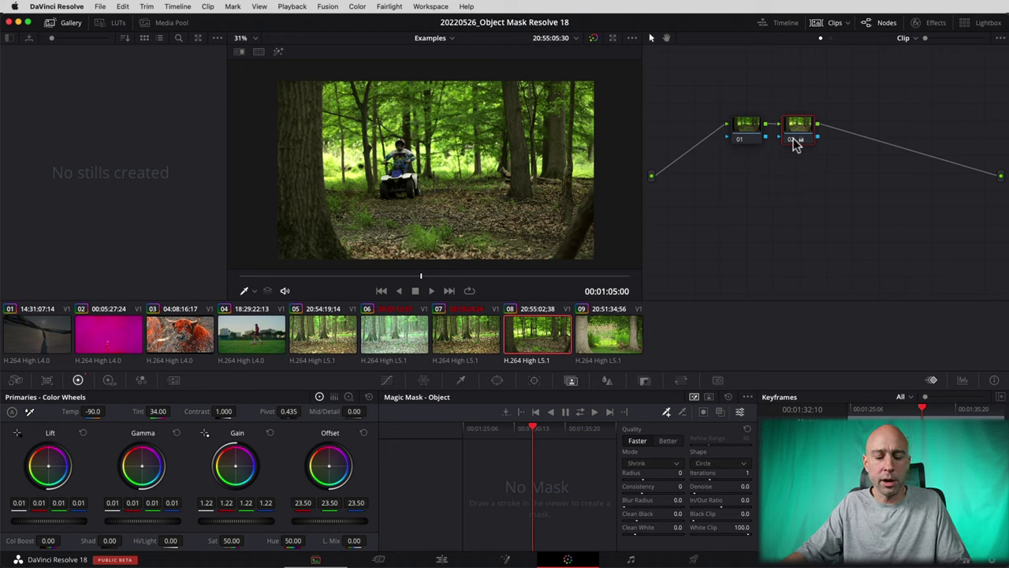
- Add a serial node after node 02, stroke the rider and quad bike with Object mask, and track them with the overlay shown
{"action": "key", "text": "alt+s"}
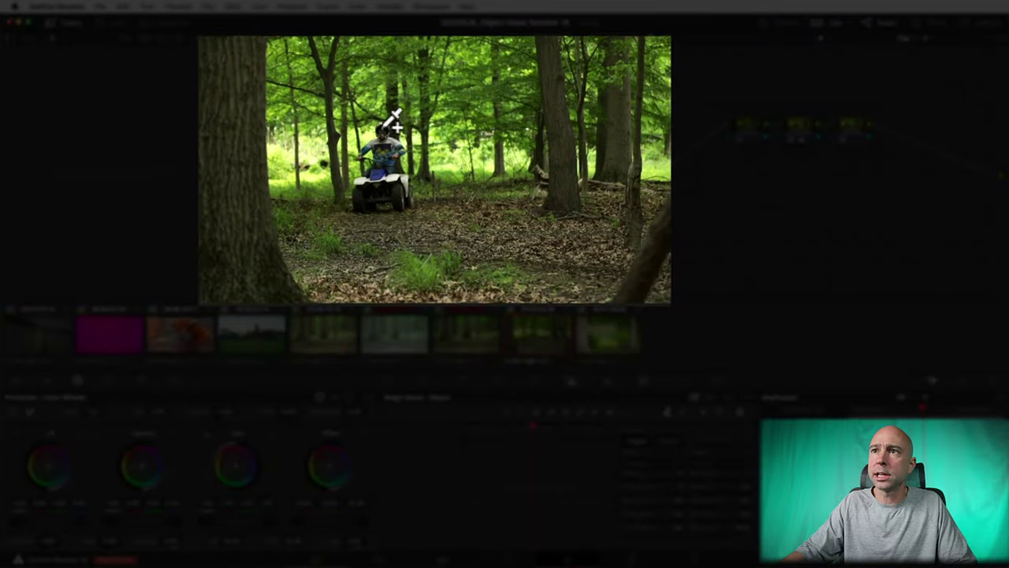
{"action": "mouse_move", "coordinate": [401, 141]}
{"action": "left_mouse_down"}
{"action": "mouse_move", "coordinate": [413, 169]}
{"action": "mouse_move", "coordinate": [361, 190]}
{"action": "mouse_move", "coordinate": [404, 203]}
{"action": "mouse_move", "coordinate": [415, 167]}
{"action": "mouse_move", "coordinate": [386, 140]}
{"action": "left_mouse_up"}
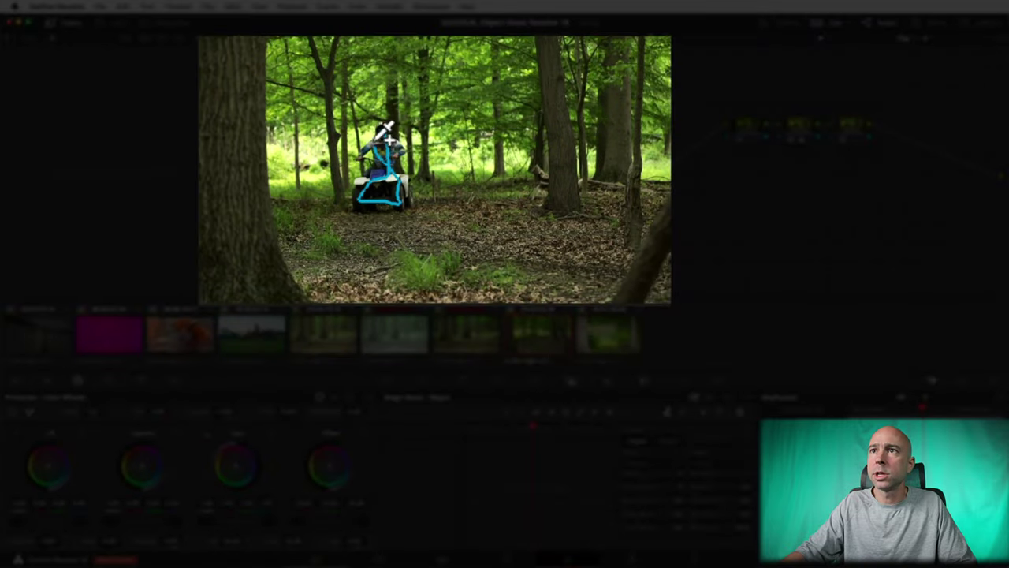
{"action": "left_click", "coordinate": [719, 416]}
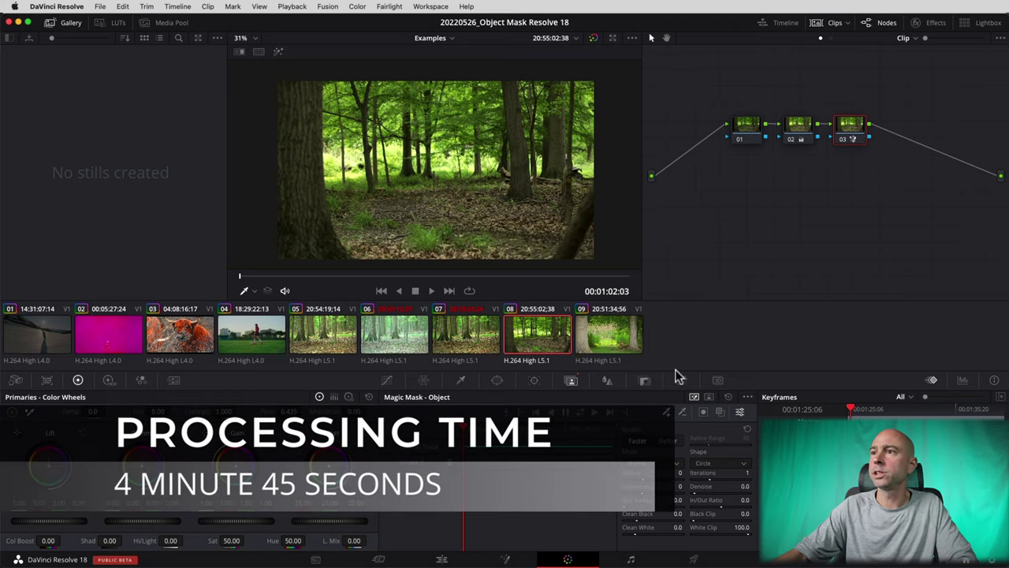
{"action": "left_click", "coordinate": [721, 412]}
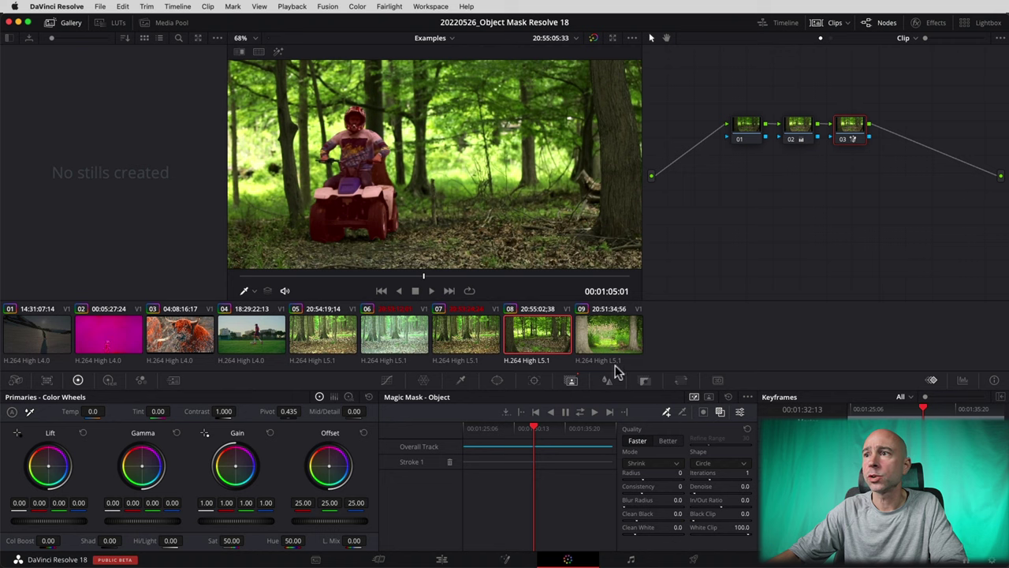
- Subtract the background gap beside the rider's arm from the mask with a negative stroke, and track the mask again
{"action": "left_click", "coordinate": [683, 413]}
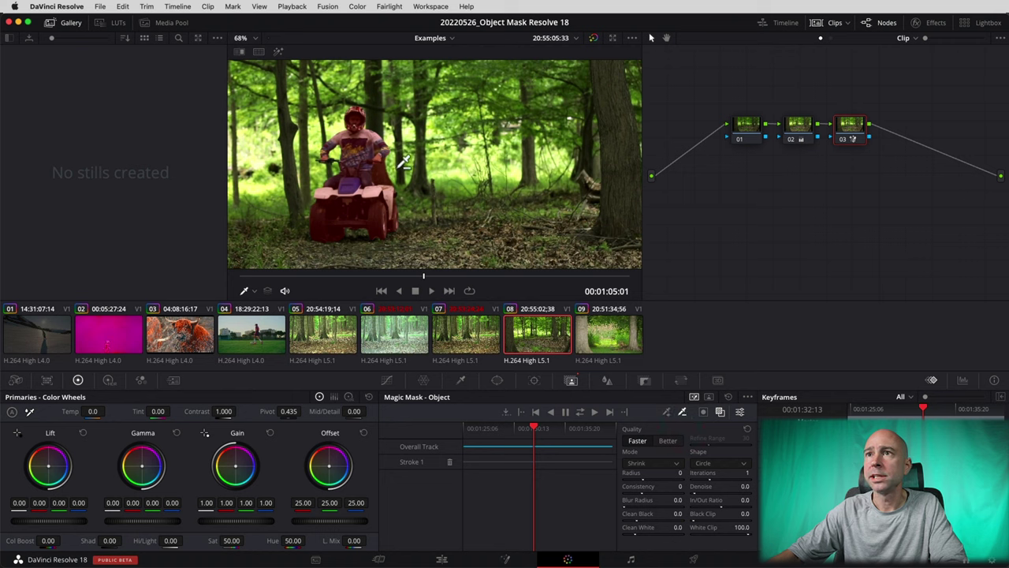
{"action": "left_click_drag", "start_coordinate": [386, 167], "coordinate": [359, 203]}
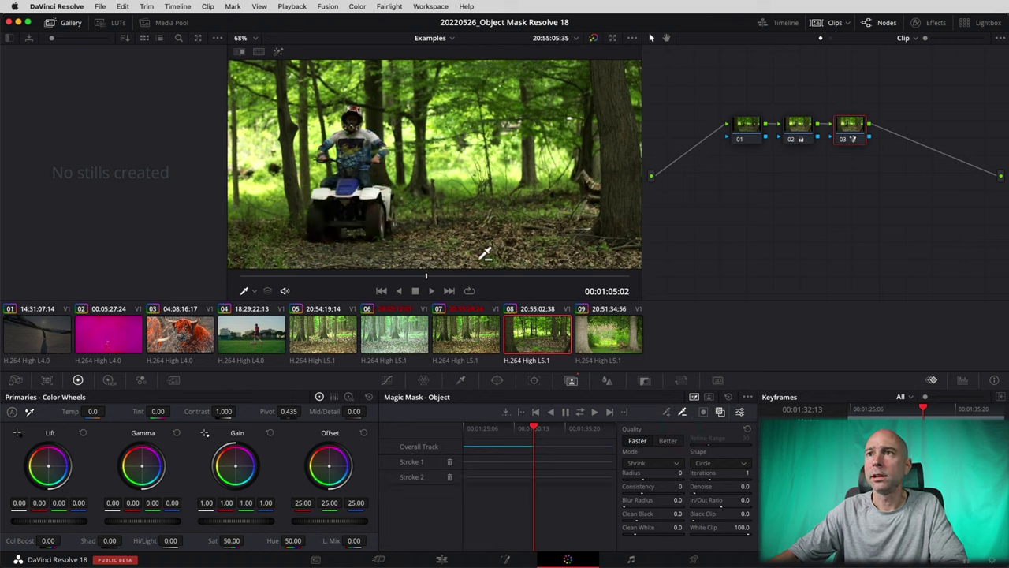
{"action": "key", "text": "alt+t"}
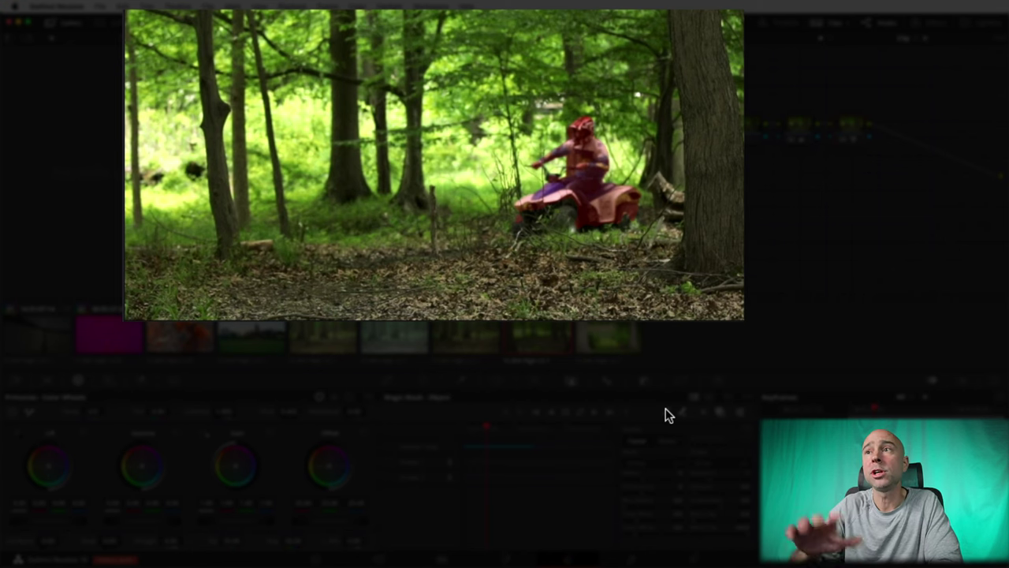
- Play and step through the quad bike clip frame by frame, examining the refined mask's edges with the overlay off and on
{"action": "key", "text": "space"}
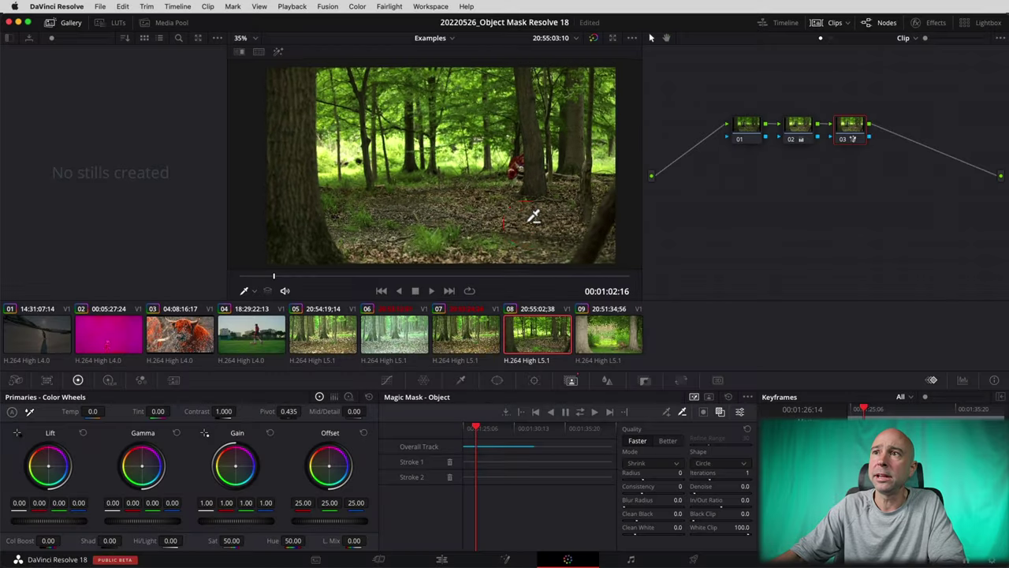
{"action": "left_click", "coordinate": [531, 221]}
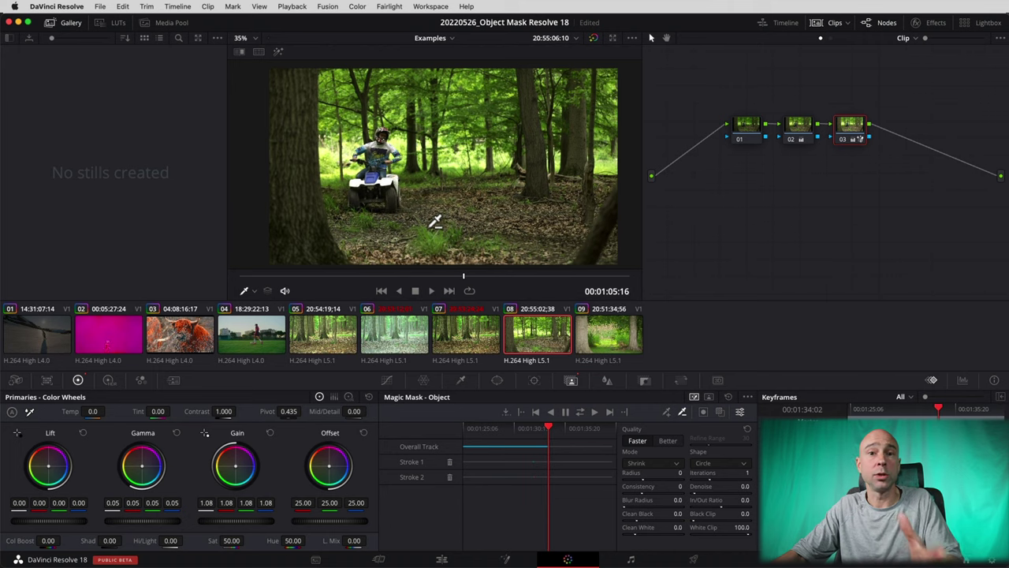
{"action": "scroll", "coordinate": [402, 206], "scroll_direction": "up", "scroll_amount": 3}
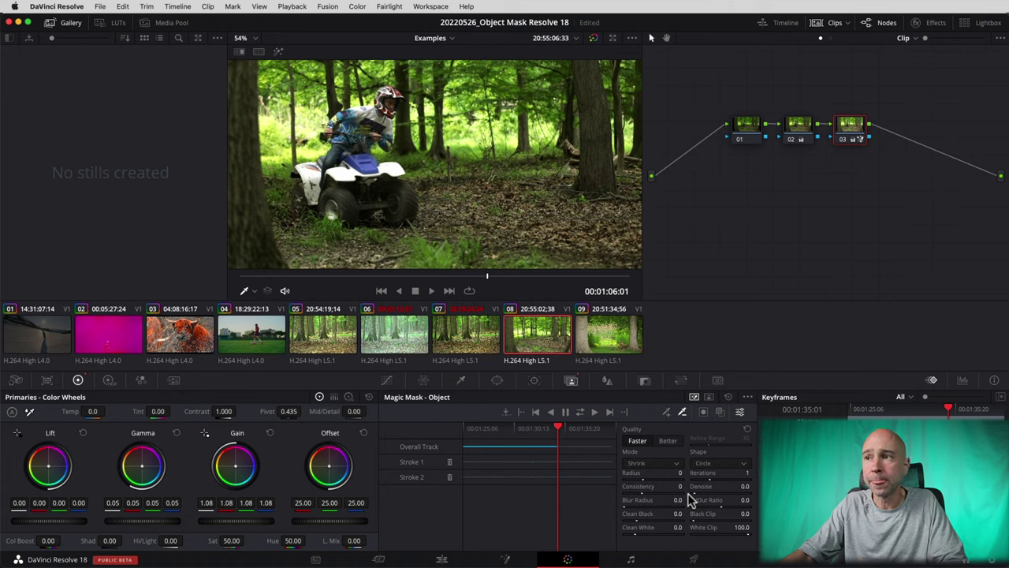
{"action": "key", "text": "Right"}
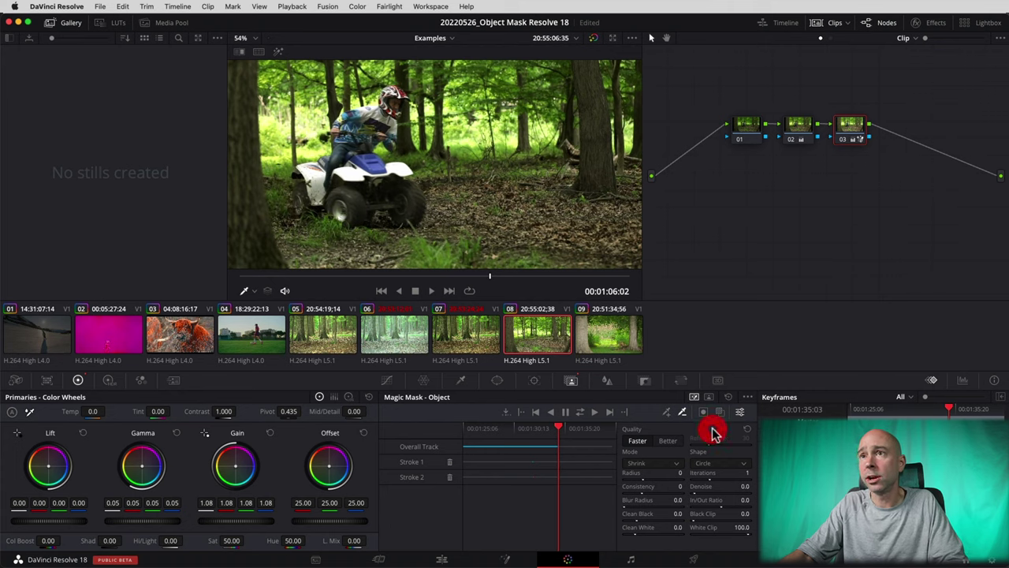
{"action": "left_click", "coordinate": [719, 412]}
{"action": "key", "text": "Right"}
{"action": "key", "text": "Right"}
{"action": "key", "text": "Right"}
{"action": "key", "text": "Right"}
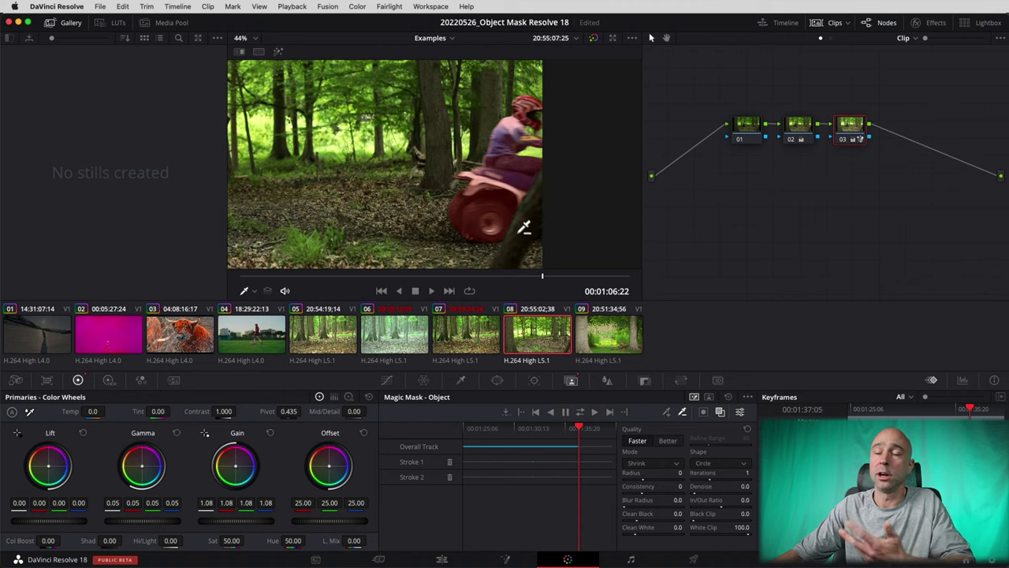
{"action": "scroll", "coordinate": [500, 221], "scroll_direction": "down", "scroll_amount": 2}
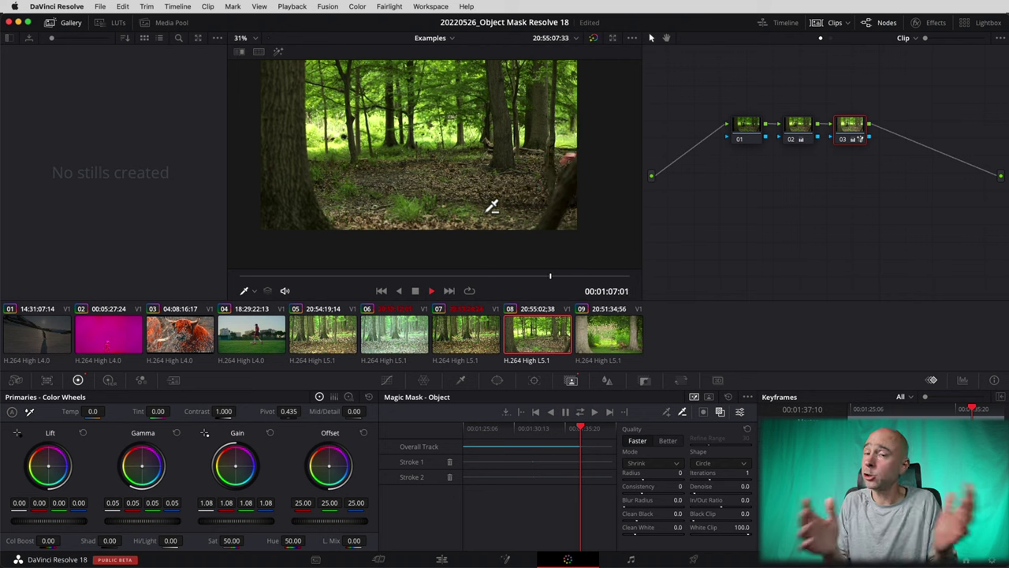
- Open clip 09, play it, and park at 00:01:11:02, where the rider and quad bike are fully in view
{"action": "left_click", "coordinate": [608, 340]}
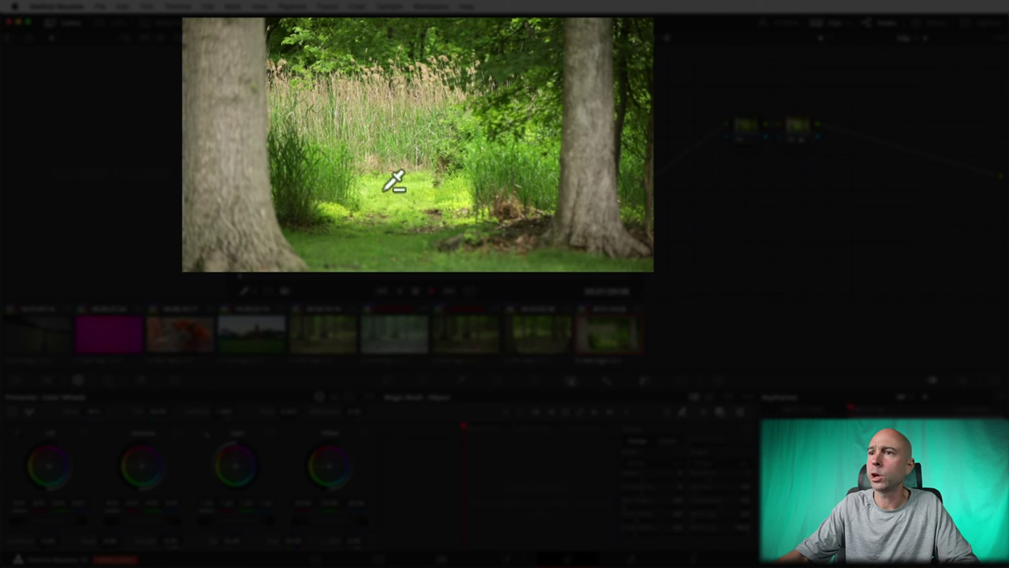
{"action": "key", "text": "space"}
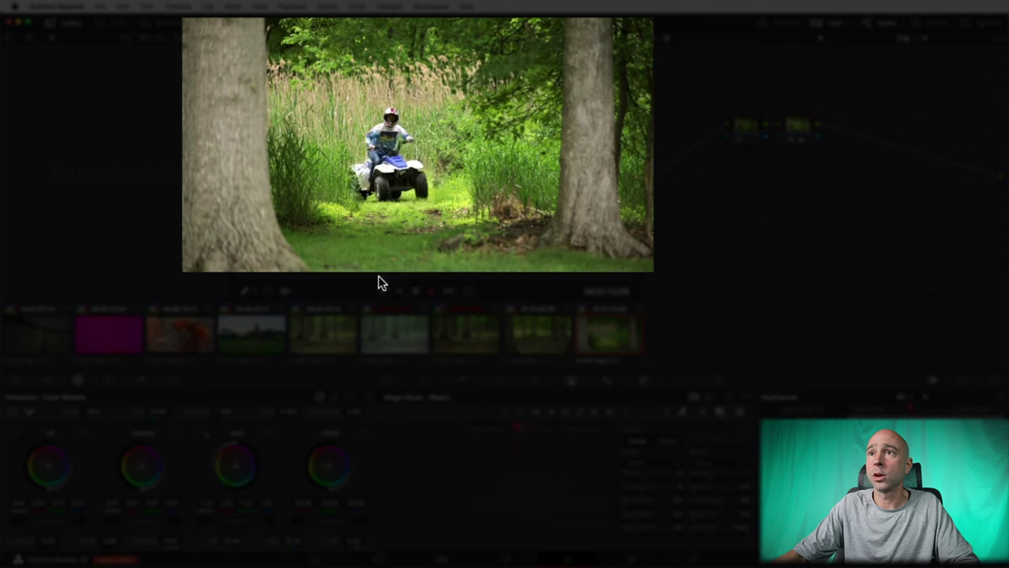
{"action": "left_click", "coordinate": [334, 282]}
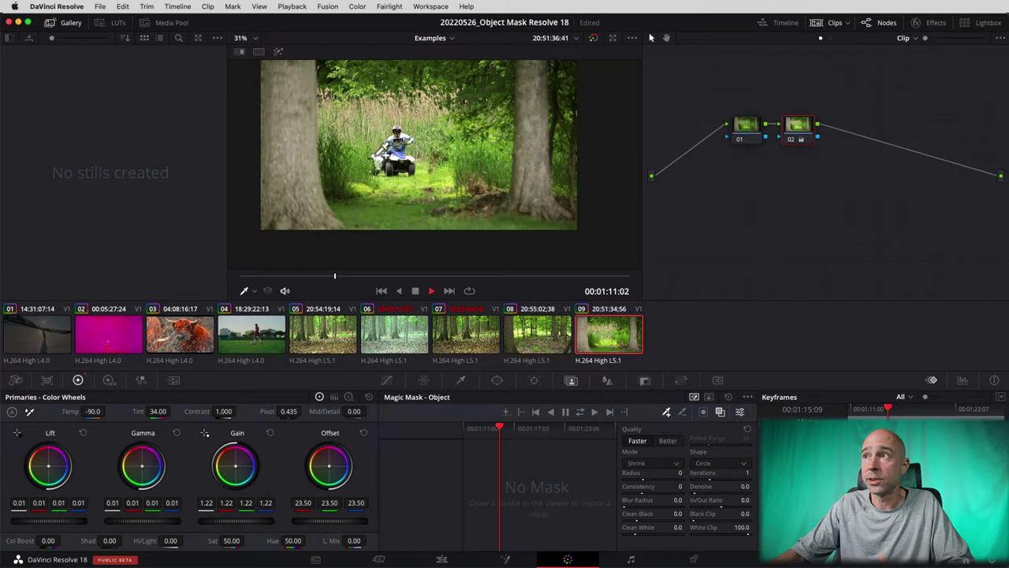
- Add a serial node after node 02, draw an Object mask stroke over the rider and quad bike, and track it in both directions
{"action": "key", "text": "alt+s"}
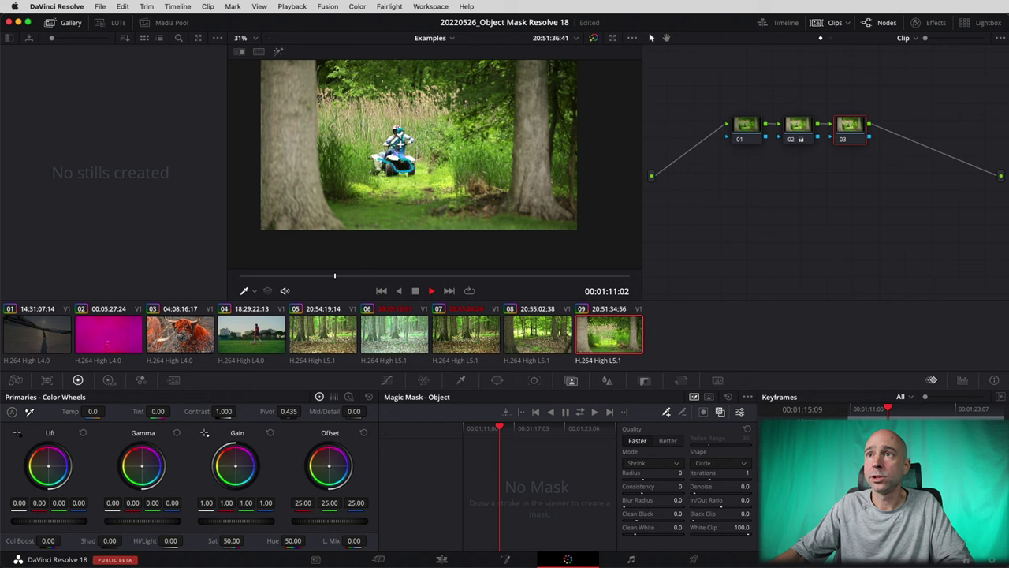
{"action": "left_click_drag", "start_coordinate": [396, 134], "coordinate": [399, 162]}
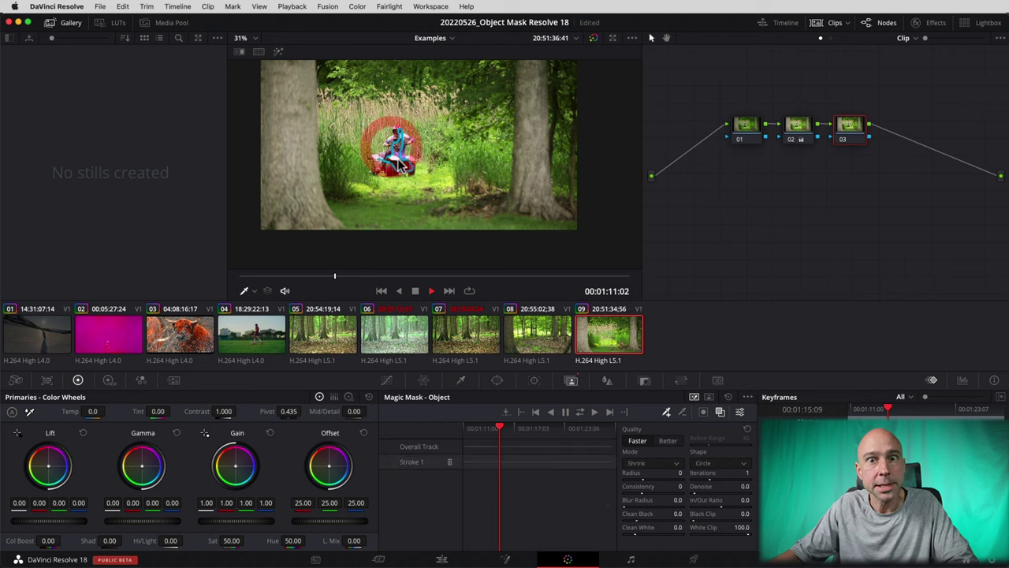
{"action": "left_click", "coordinate": [581, 414]}
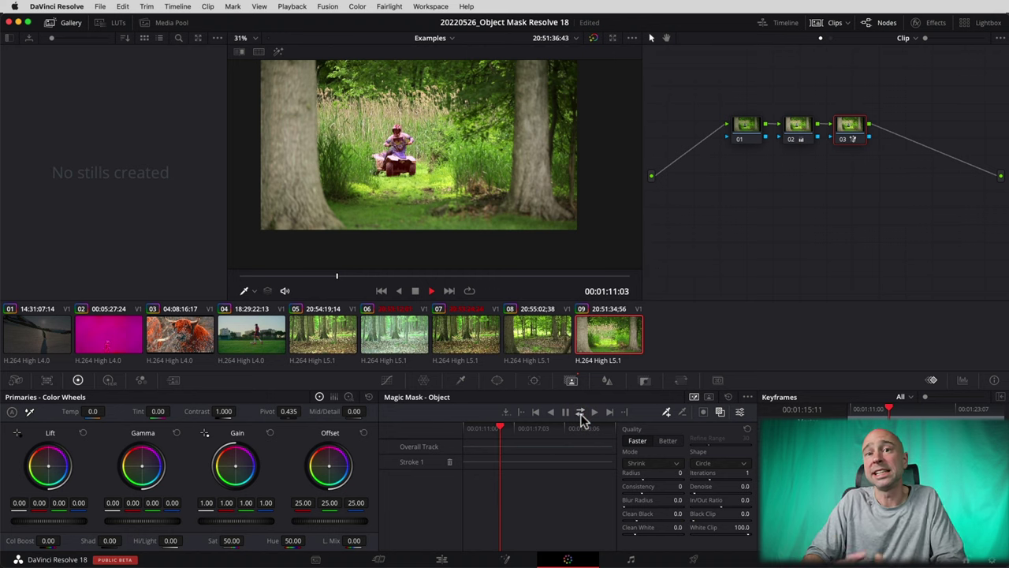
{"action": "left_click", "coordinate": [581, 416]}
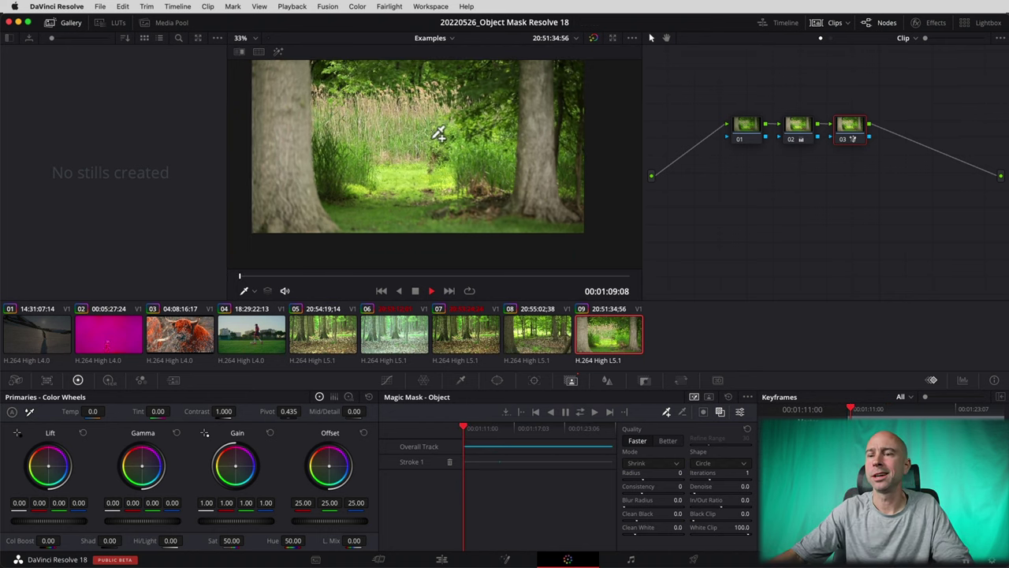
- Examine how the mask separates the rider from the foliage as the quad emerges, comparing frames with the overlay off and on
{"action": "key", "text": "shift+z"}
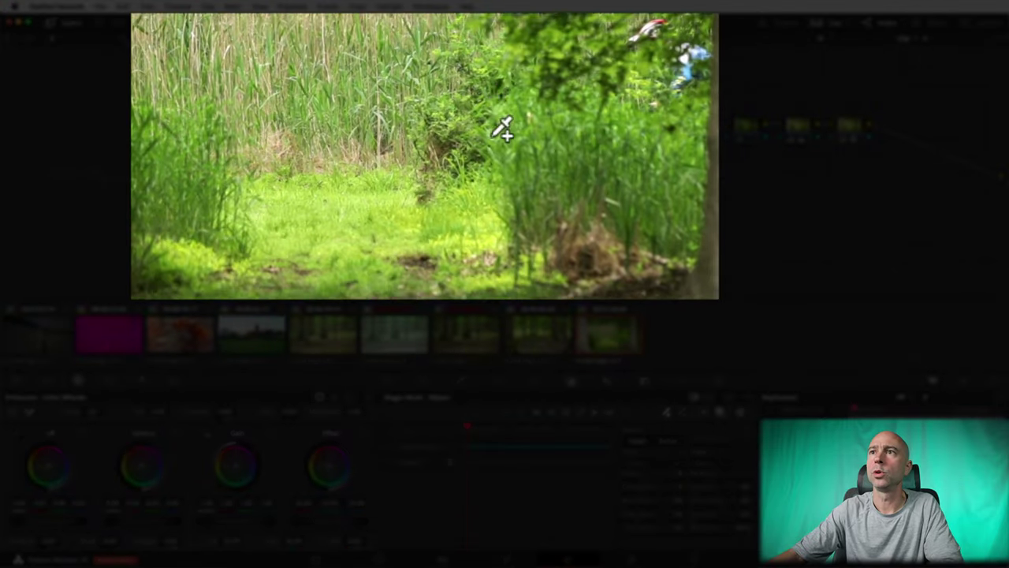
{"action": "left_click", "coordinate": [496, 164]}
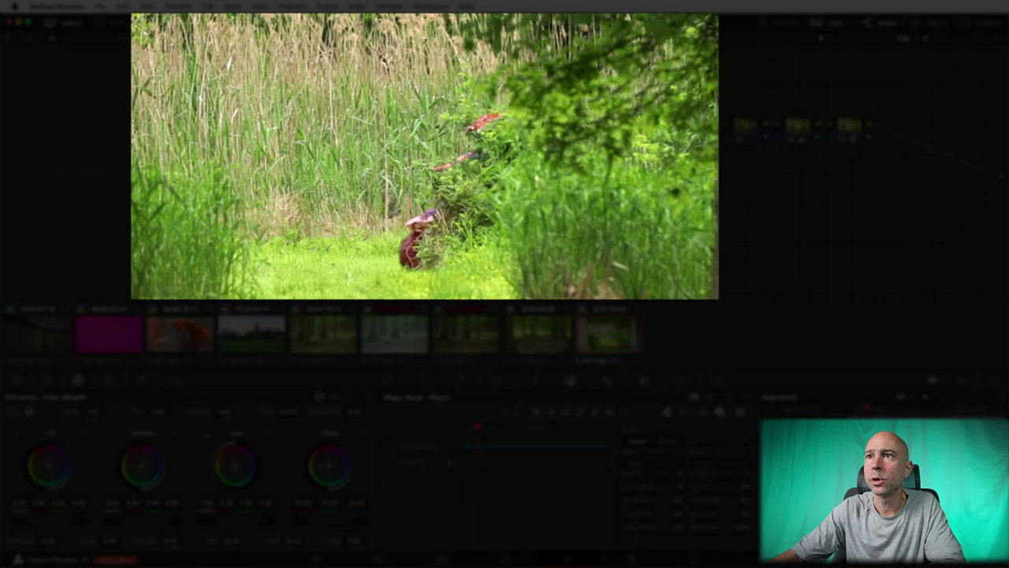
{"action": "left_click", "coordinate": [716, 412]}
{"action": "left_click", "coordinate": [717, 412]}
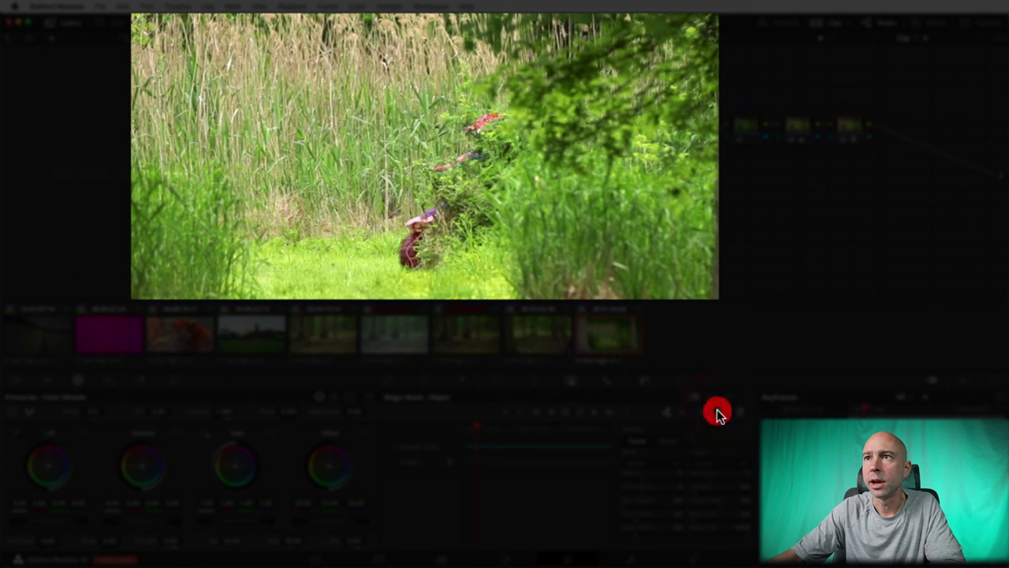
{"action": "left_click", "coordinate": [716, 412]}
{"action": "left_click", "coordinate": [717, 412]}
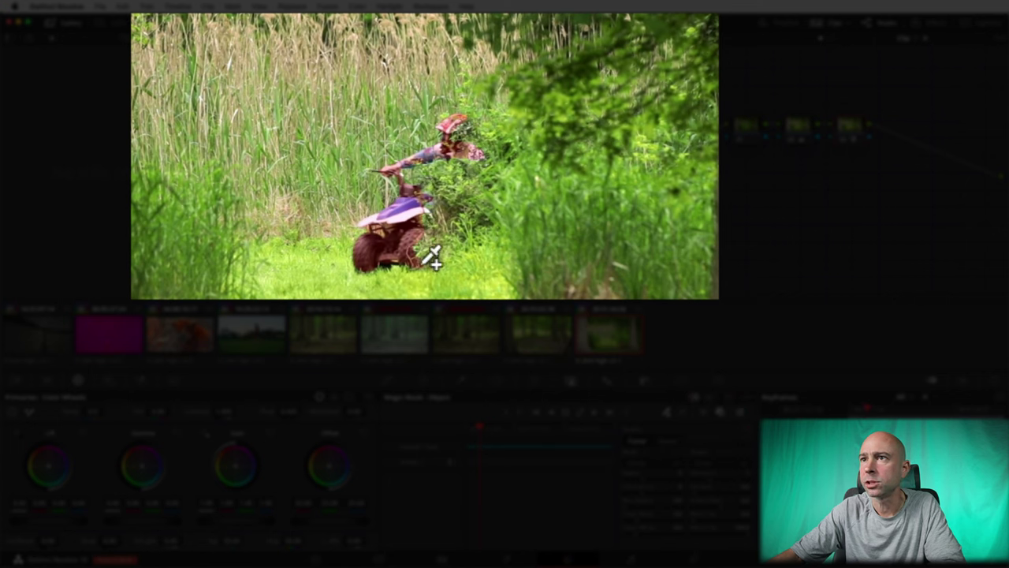
{"action": "left_click", "coordinate": [716, 413]}
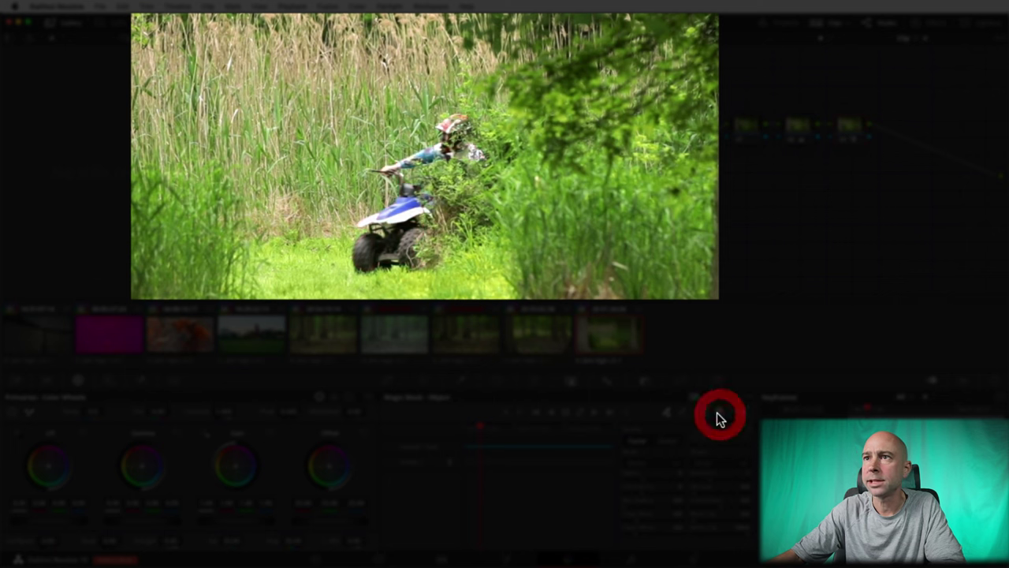
{"action": "left_click", "coordinate": [717, 413]}
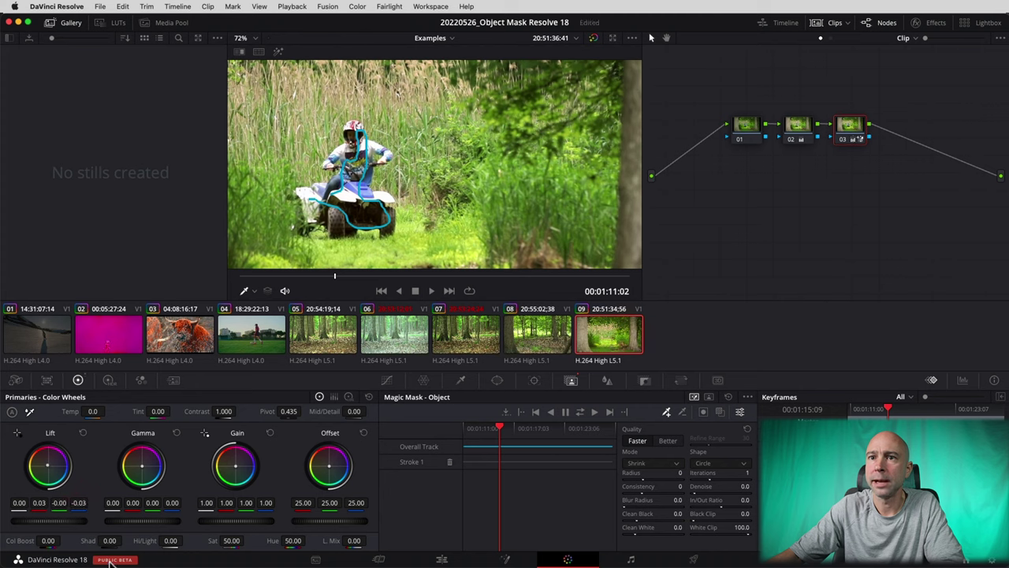
- Tint the masked rider magenta with Offset at 34.20, 20.71 and 35.56, and check the result in playback with the mask overlay toggled
{"action": "left_click_drag", "start_coordinate": [330, 465], "coordinate": [333, 469]}
{"action": "scroll", "coordinate": [460, 170], "scroll_direction": "down", "scroll_amount": 5}
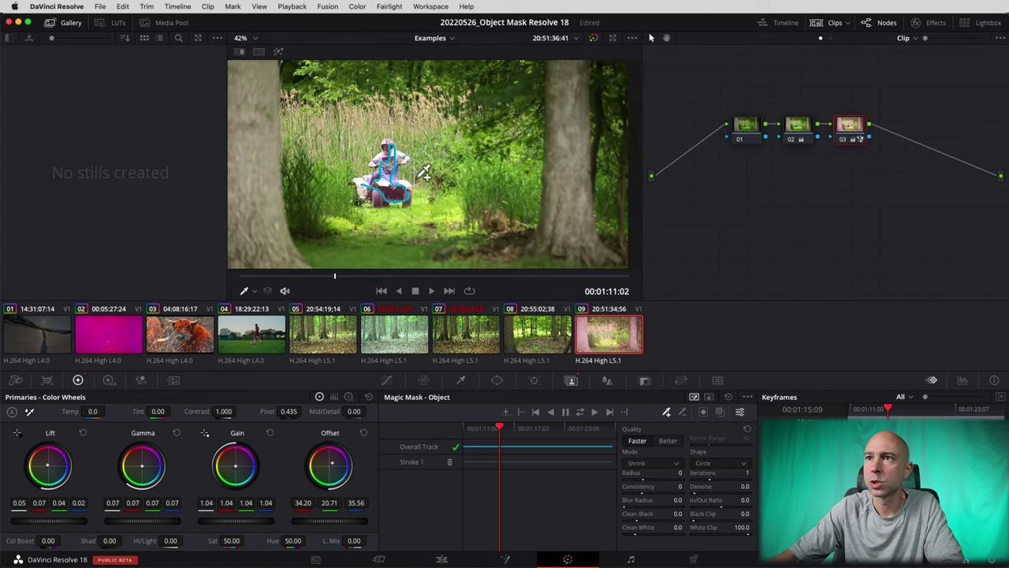
{"action": "key", "text": "space"}
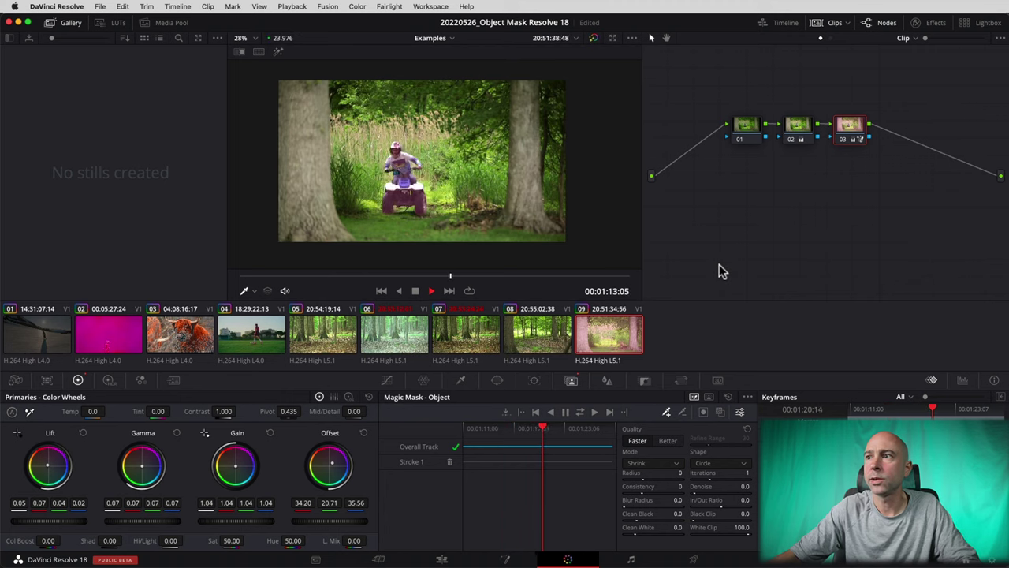
{"action": "key", "text": "space"}
{"action": "left_click", "coordinate": [720, 412]}
{"action": "left_click", "coordinate": [720, 412]}
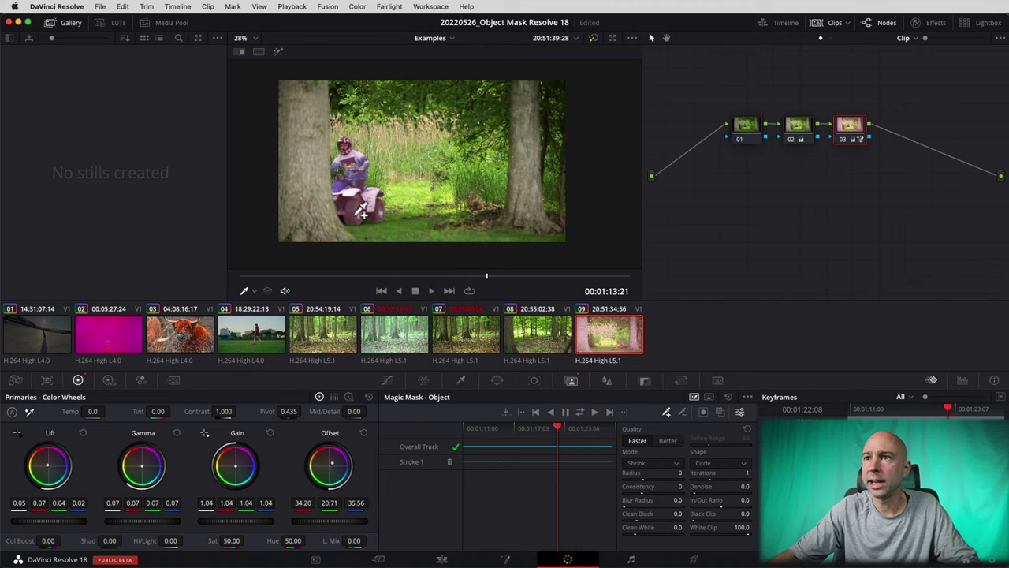